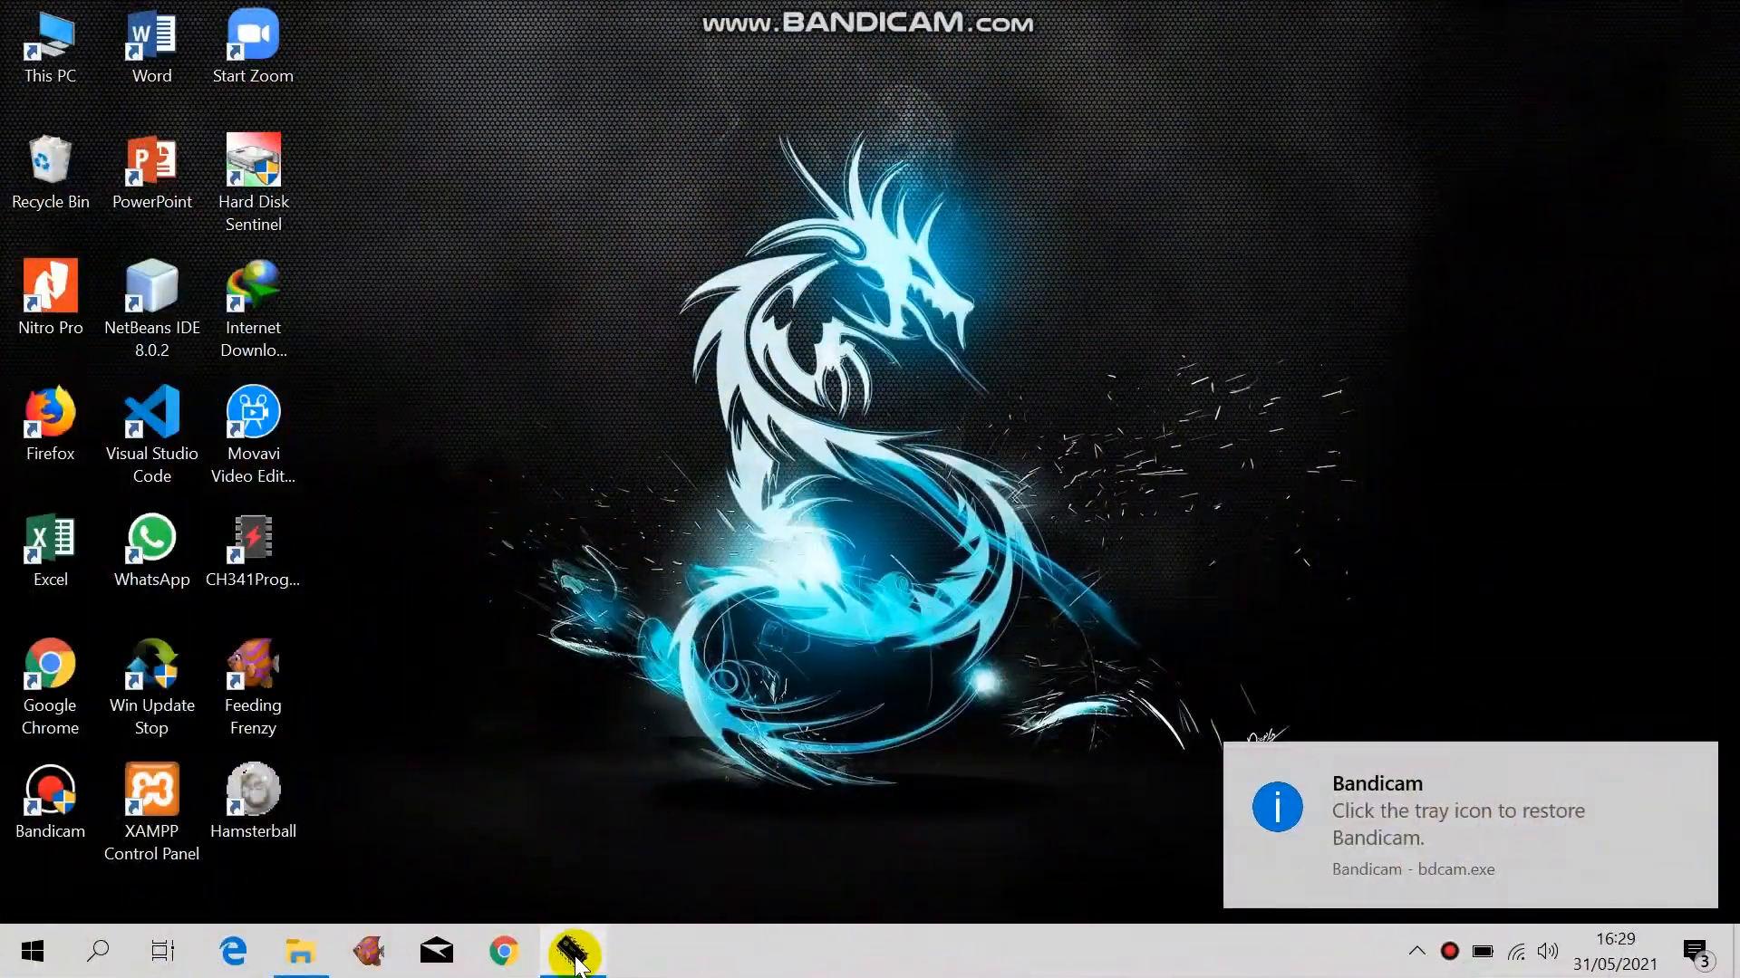
Bring up CH341A Programmer full screen and detect the connected flash chip.
{"action": "left_click", "coordinate": [574, 953]}
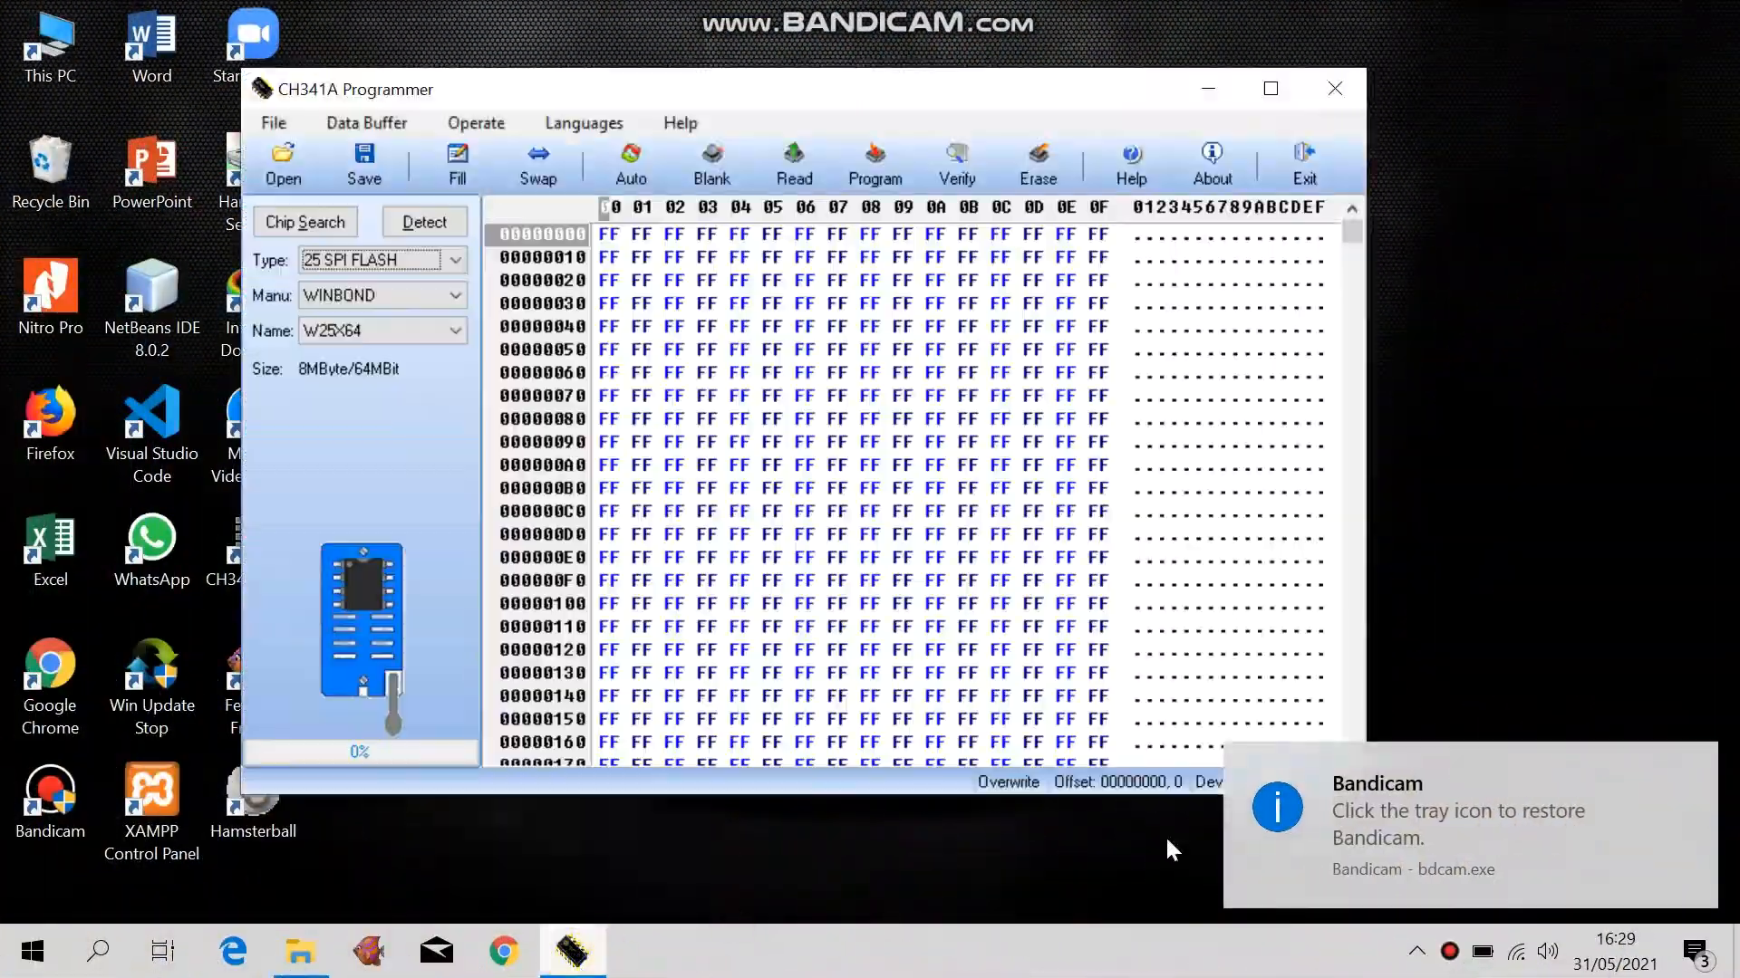
{"action": "left_click", "coordinate": [1271, 88]}
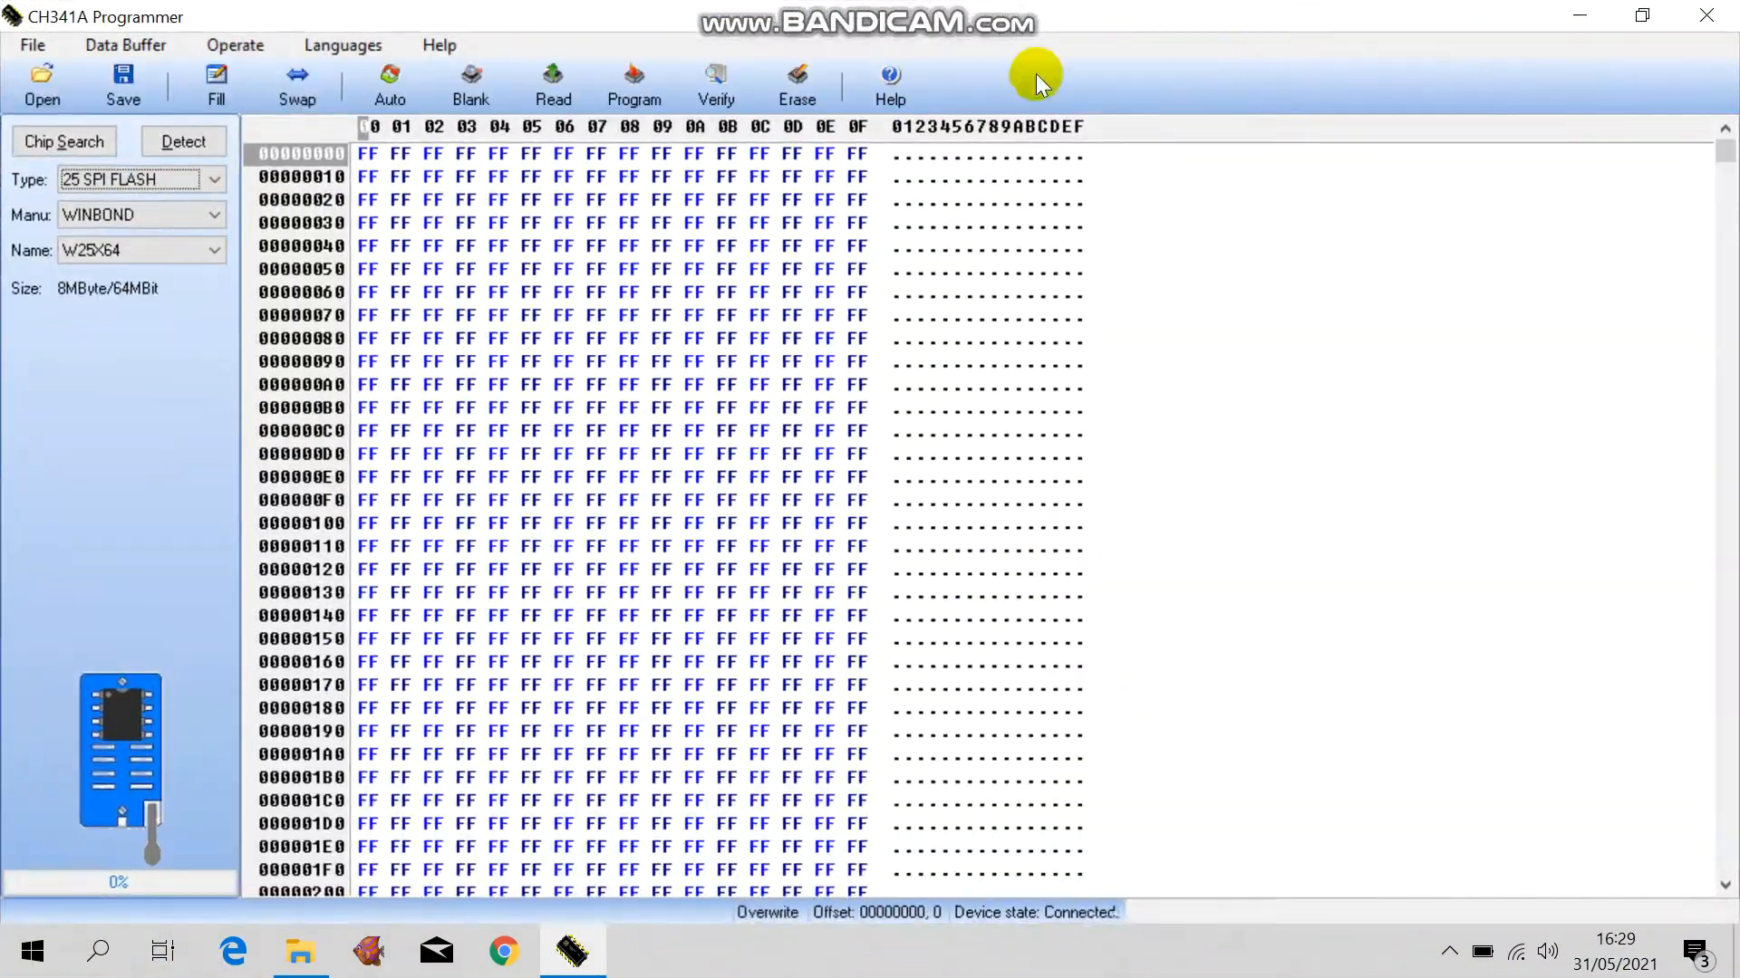
{"action": "left_click", "coordinate": [218, 136]}
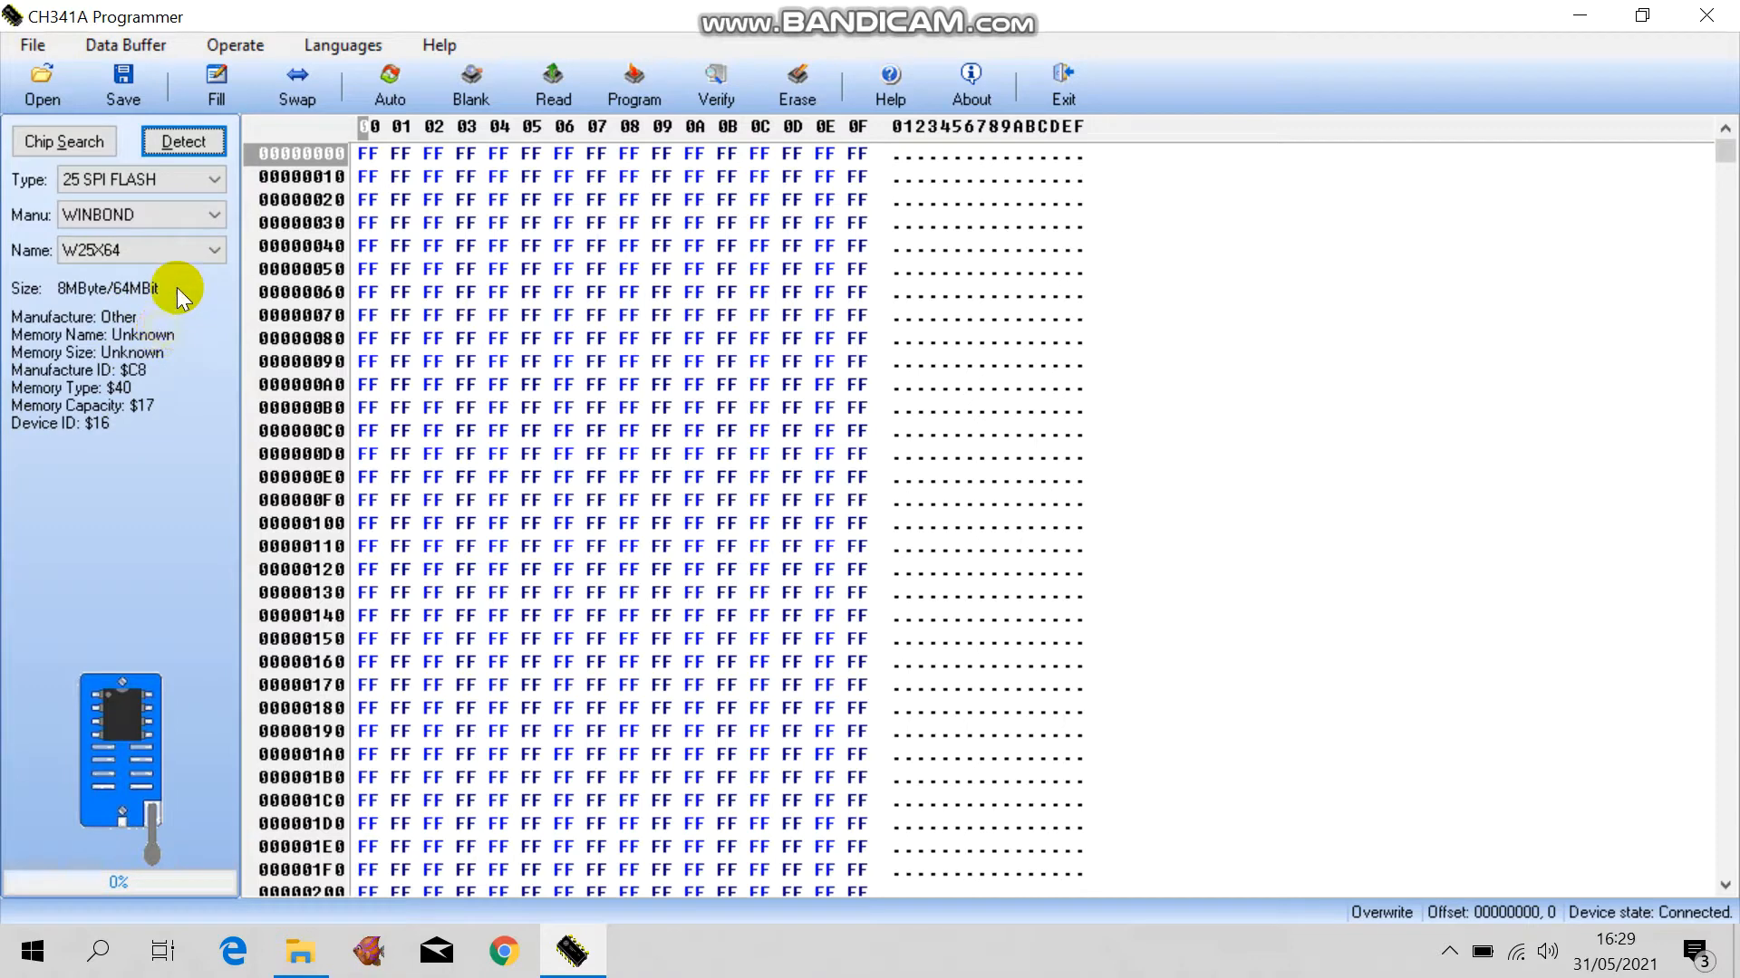
Look through the manufacturer choices for a match to the detected chip, and close CH341A Programmer.
{"action": "left_click", "coordinate": [179, 178]}
{"action": "left_click", "coordinate": [184, 204]}
{"action": "left_click", "coordinate": [194, 214]}
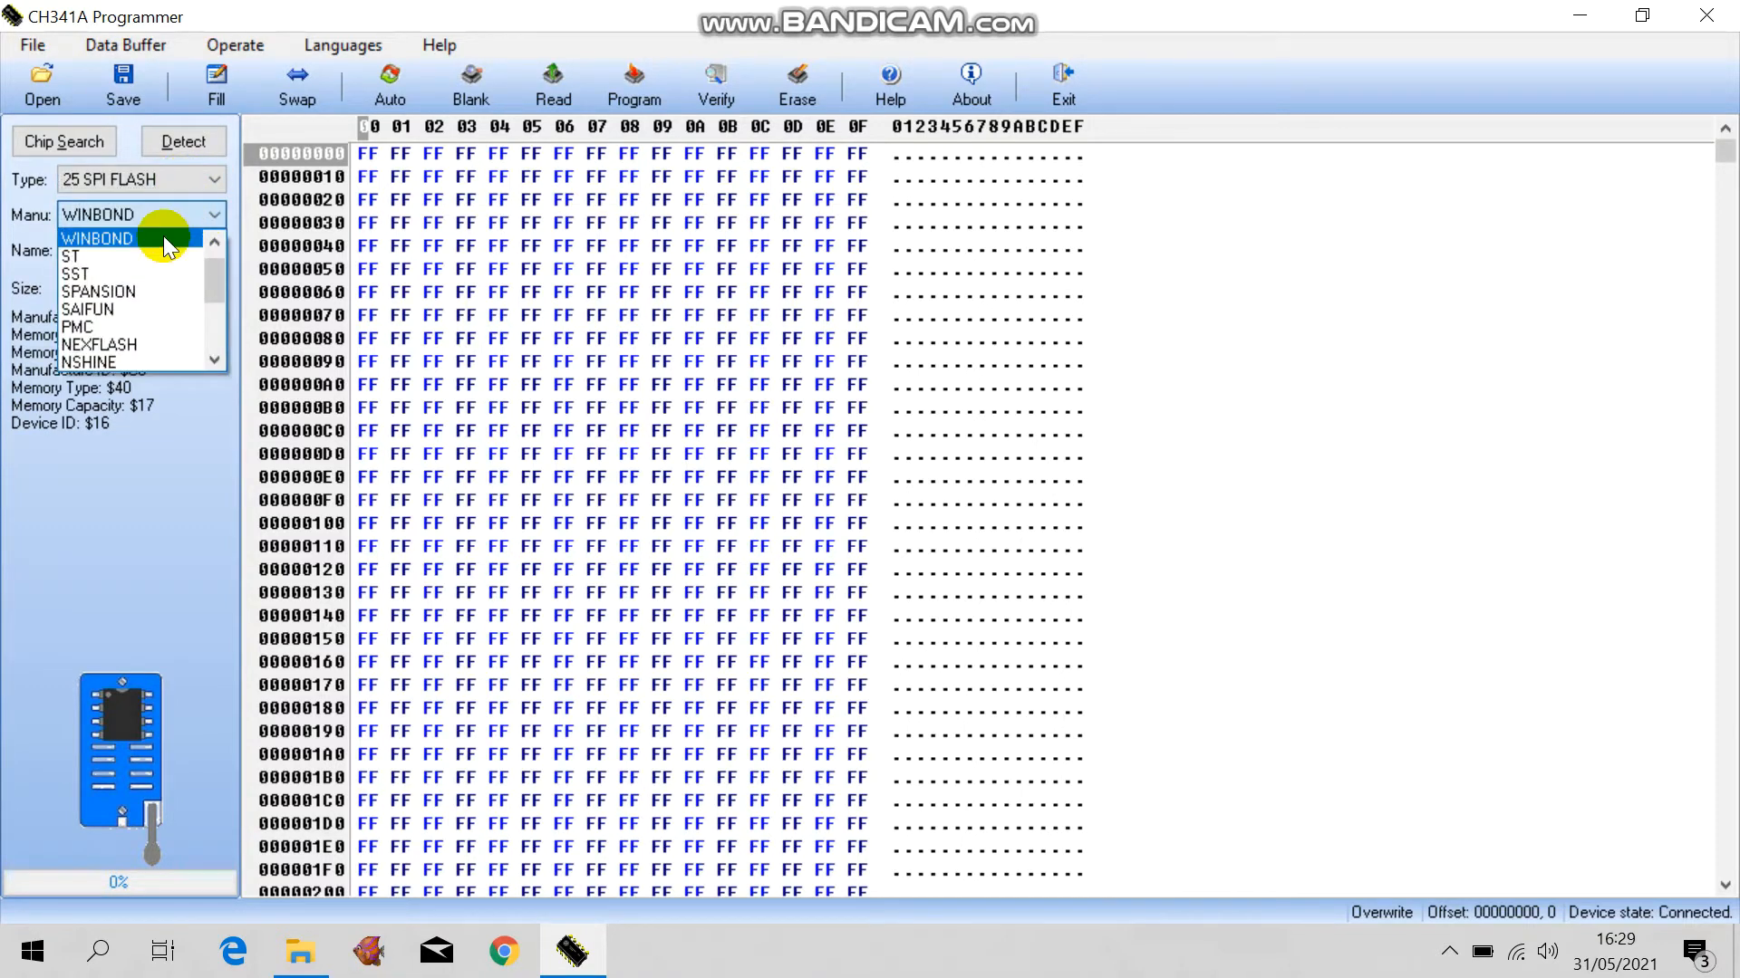
{"action": "mouse_move", "coordinate": [212, 285]}
{"action": "left_mouse_down"}
{"action": "mouse_move", "coordinate": [210, 316]}
{"action": "mouse_move", "coordinate": [212, 254]}
{"action": "left_mouse_up"}
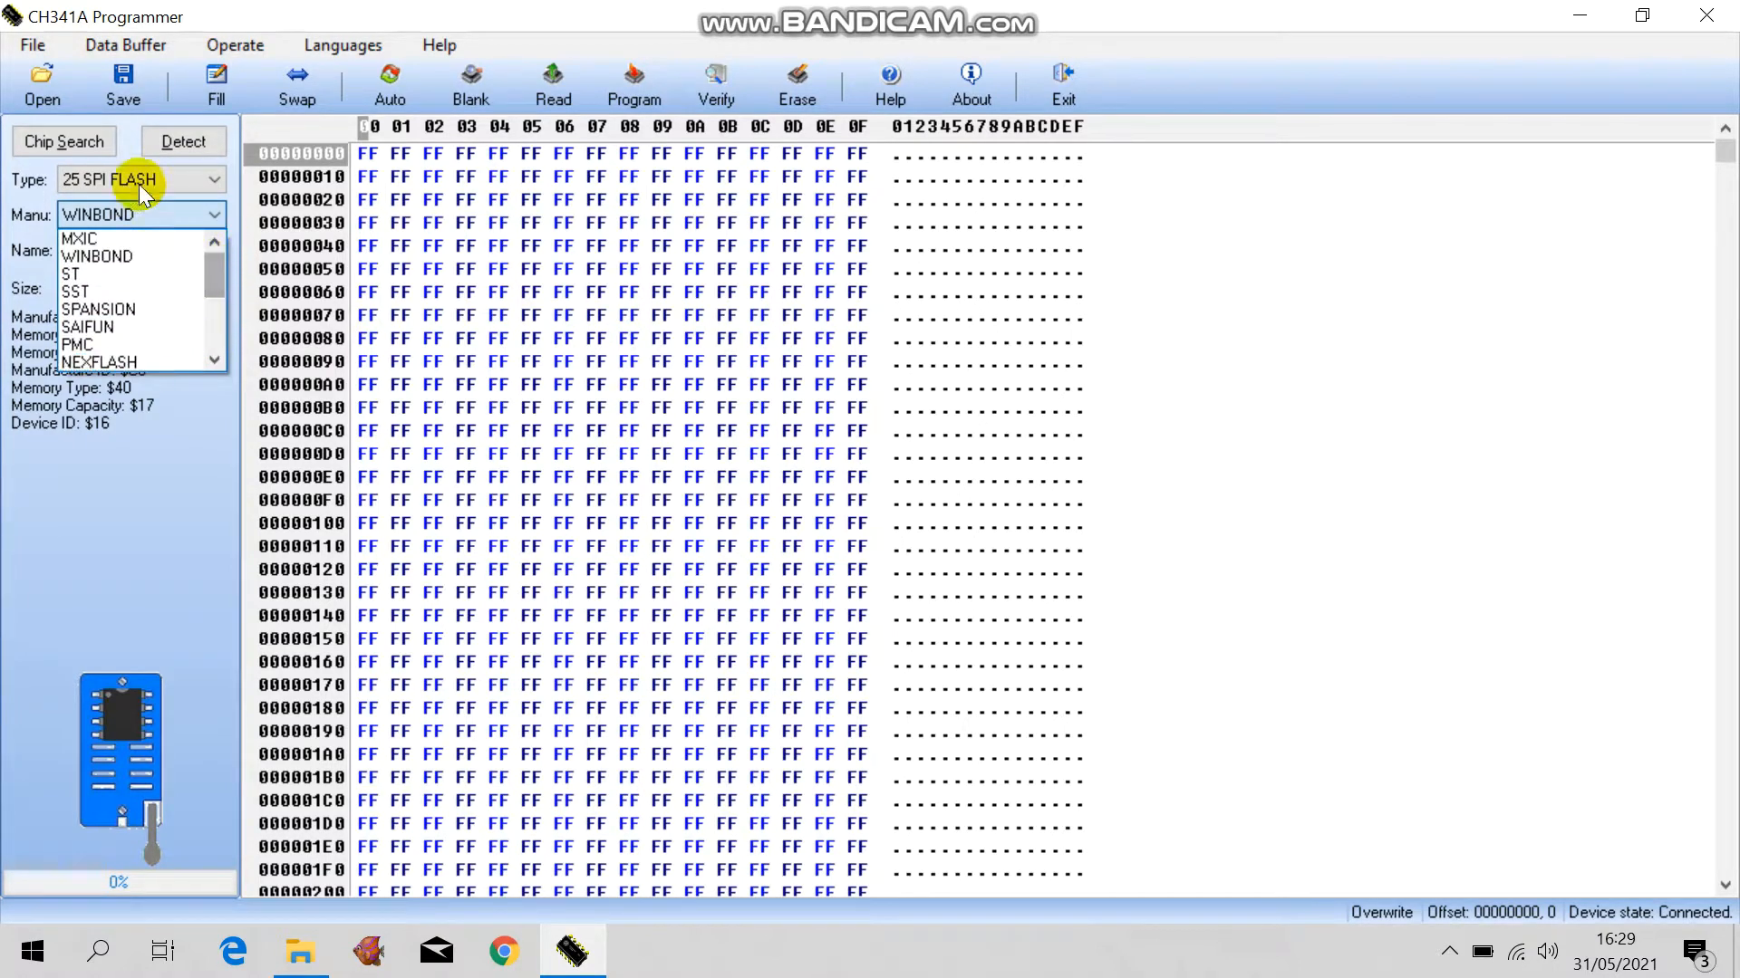
{"action": "left_click", "coordinate": [123, 476]}
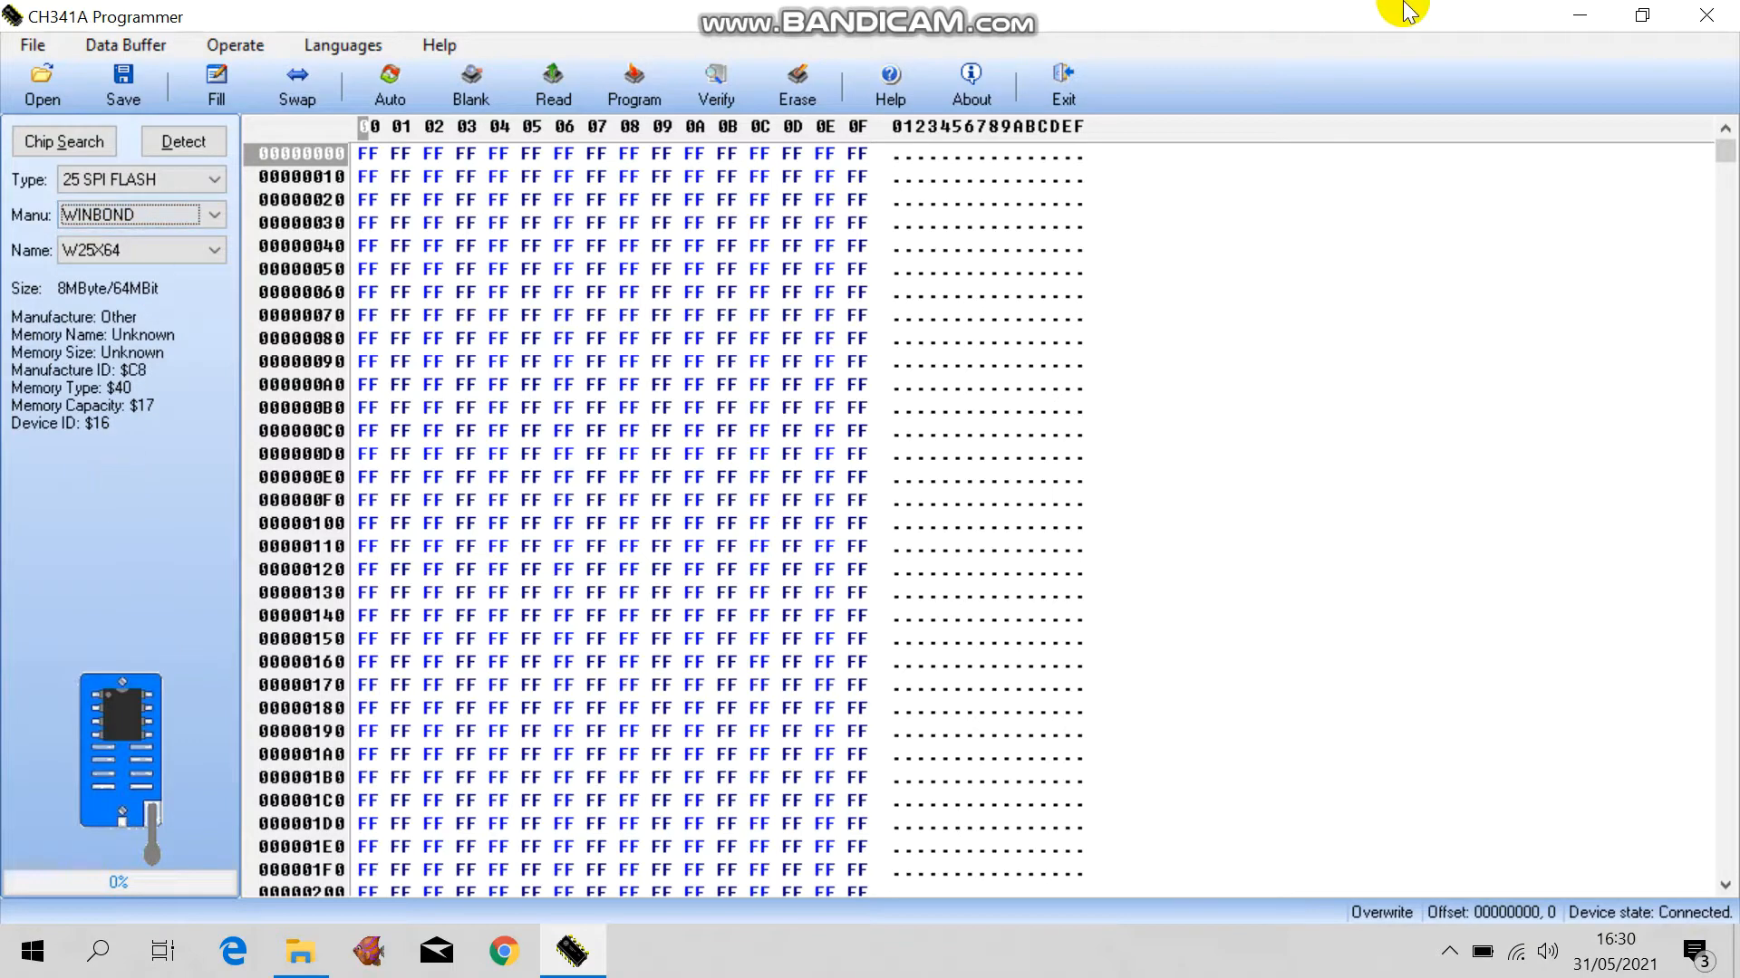
{"action": "left_click", "coordinate": [1717, 16]}
Launch Ch341Programmer full screen and detect the connected flash chip.
{"action": "double_click", "coordinate": [295, 522]}
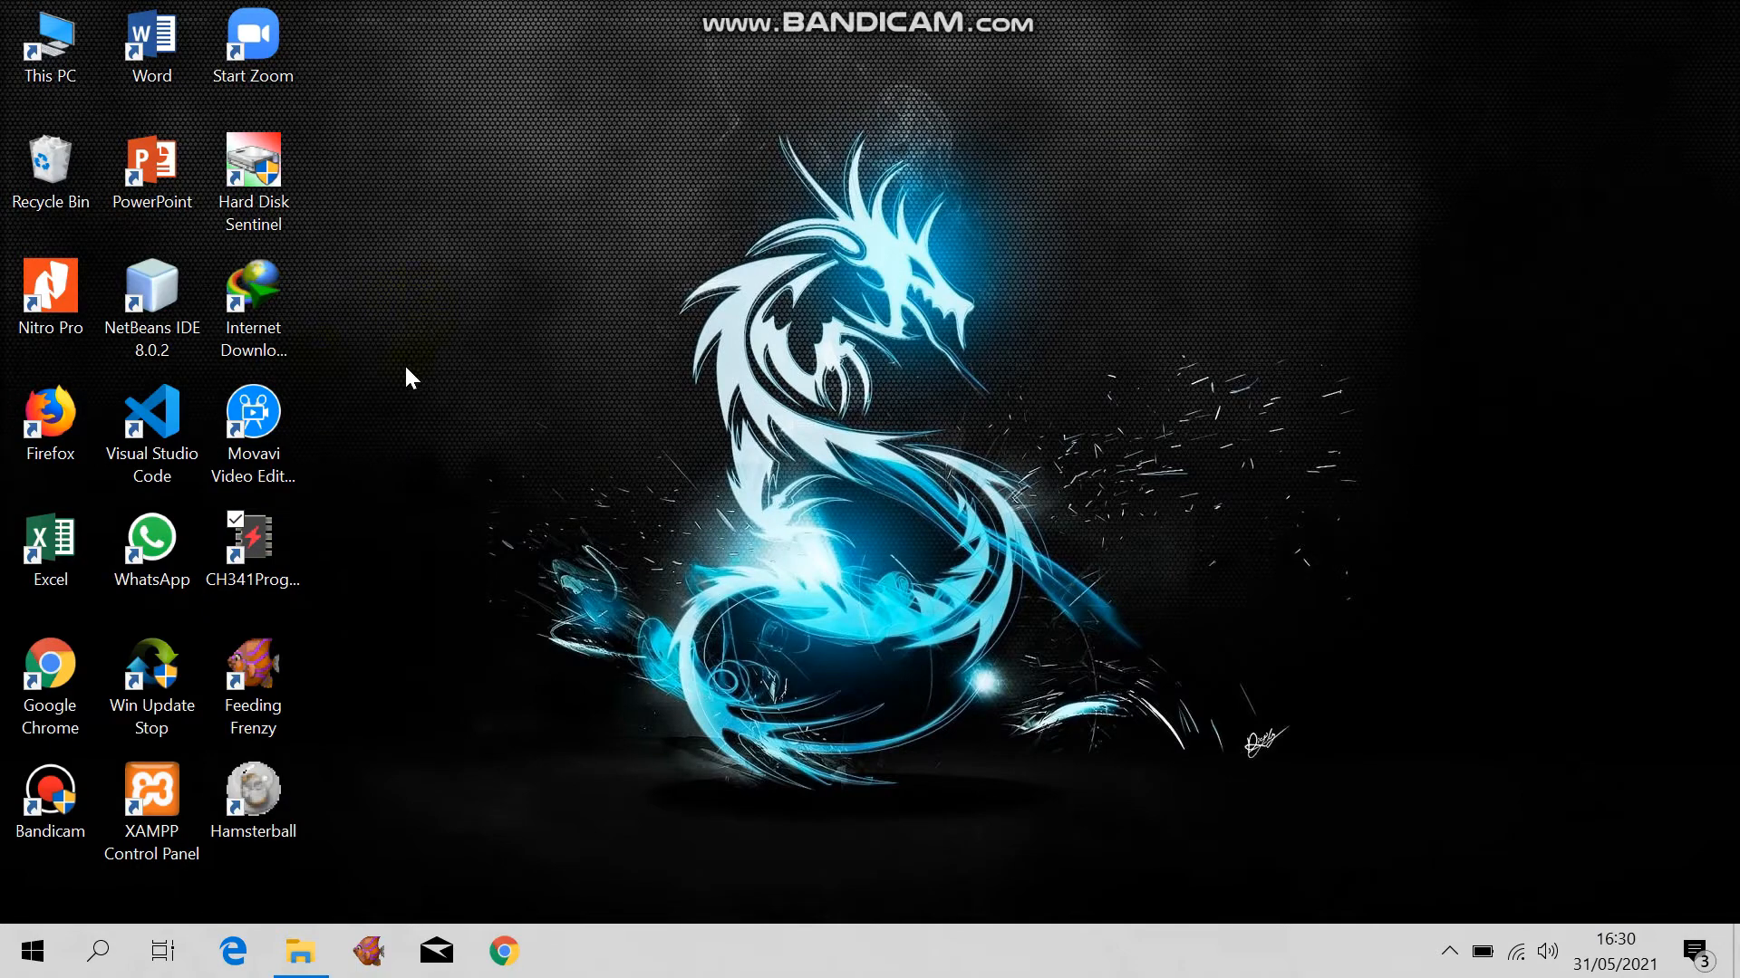
{"action": "double_click", "coordinate": [1284, 76]}
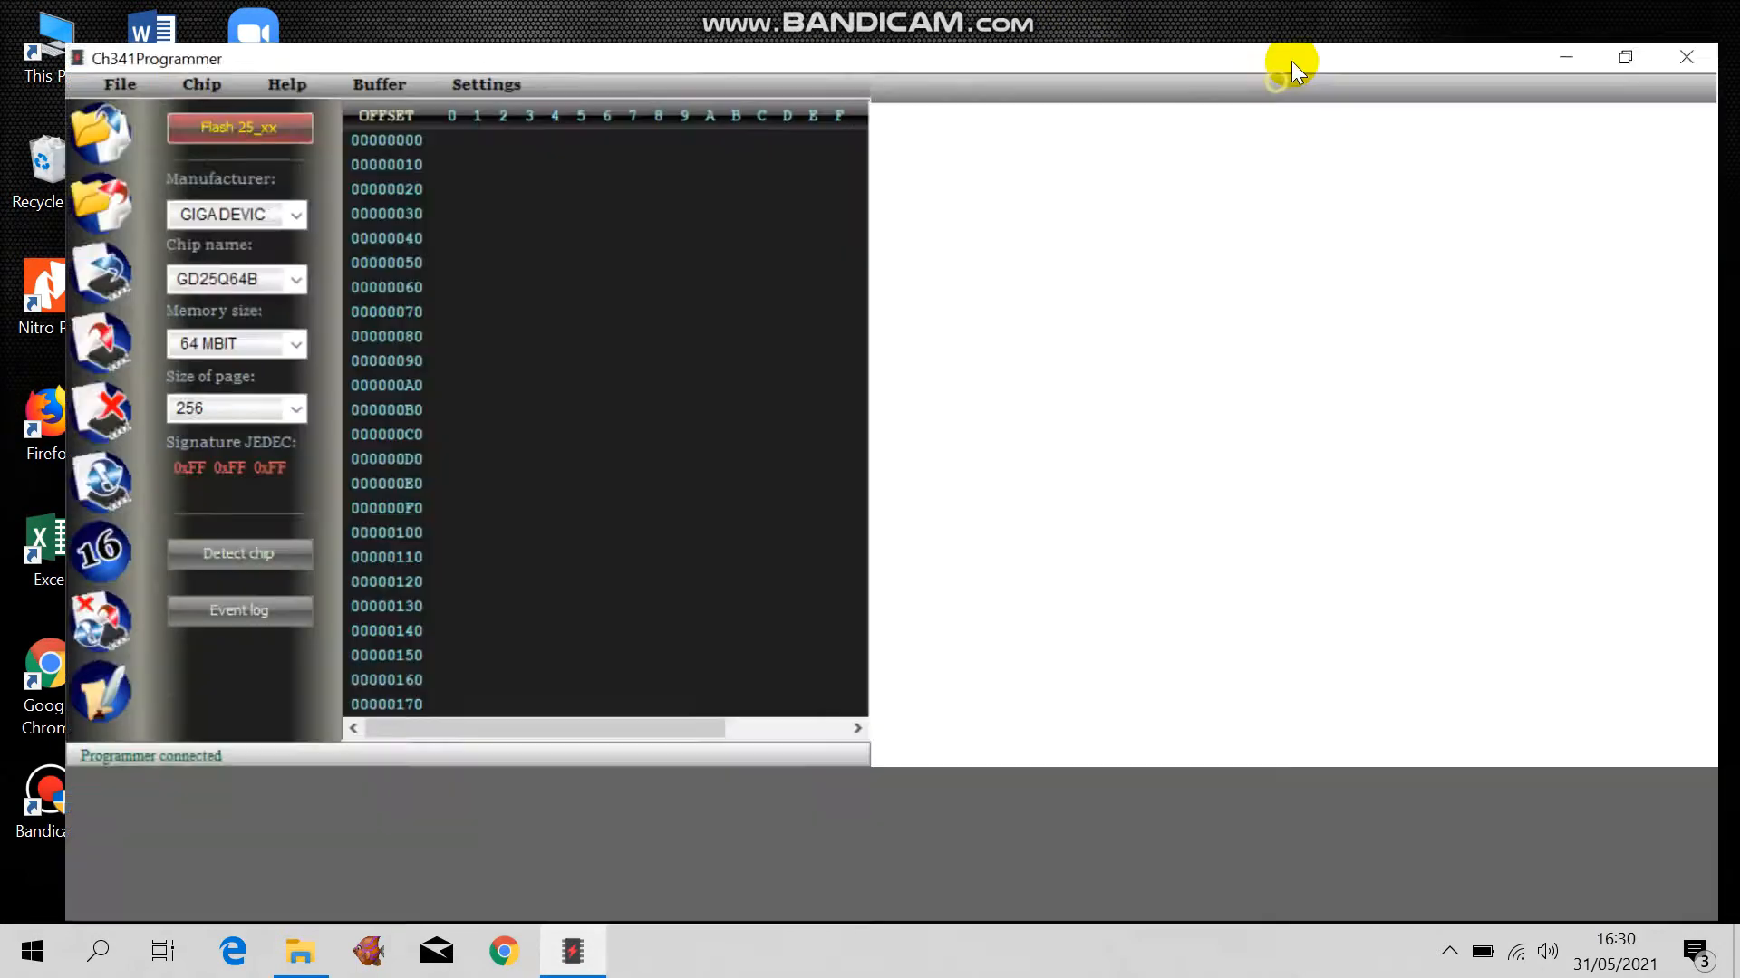
{"action": "left_click", "coordinate": [214, 541]}
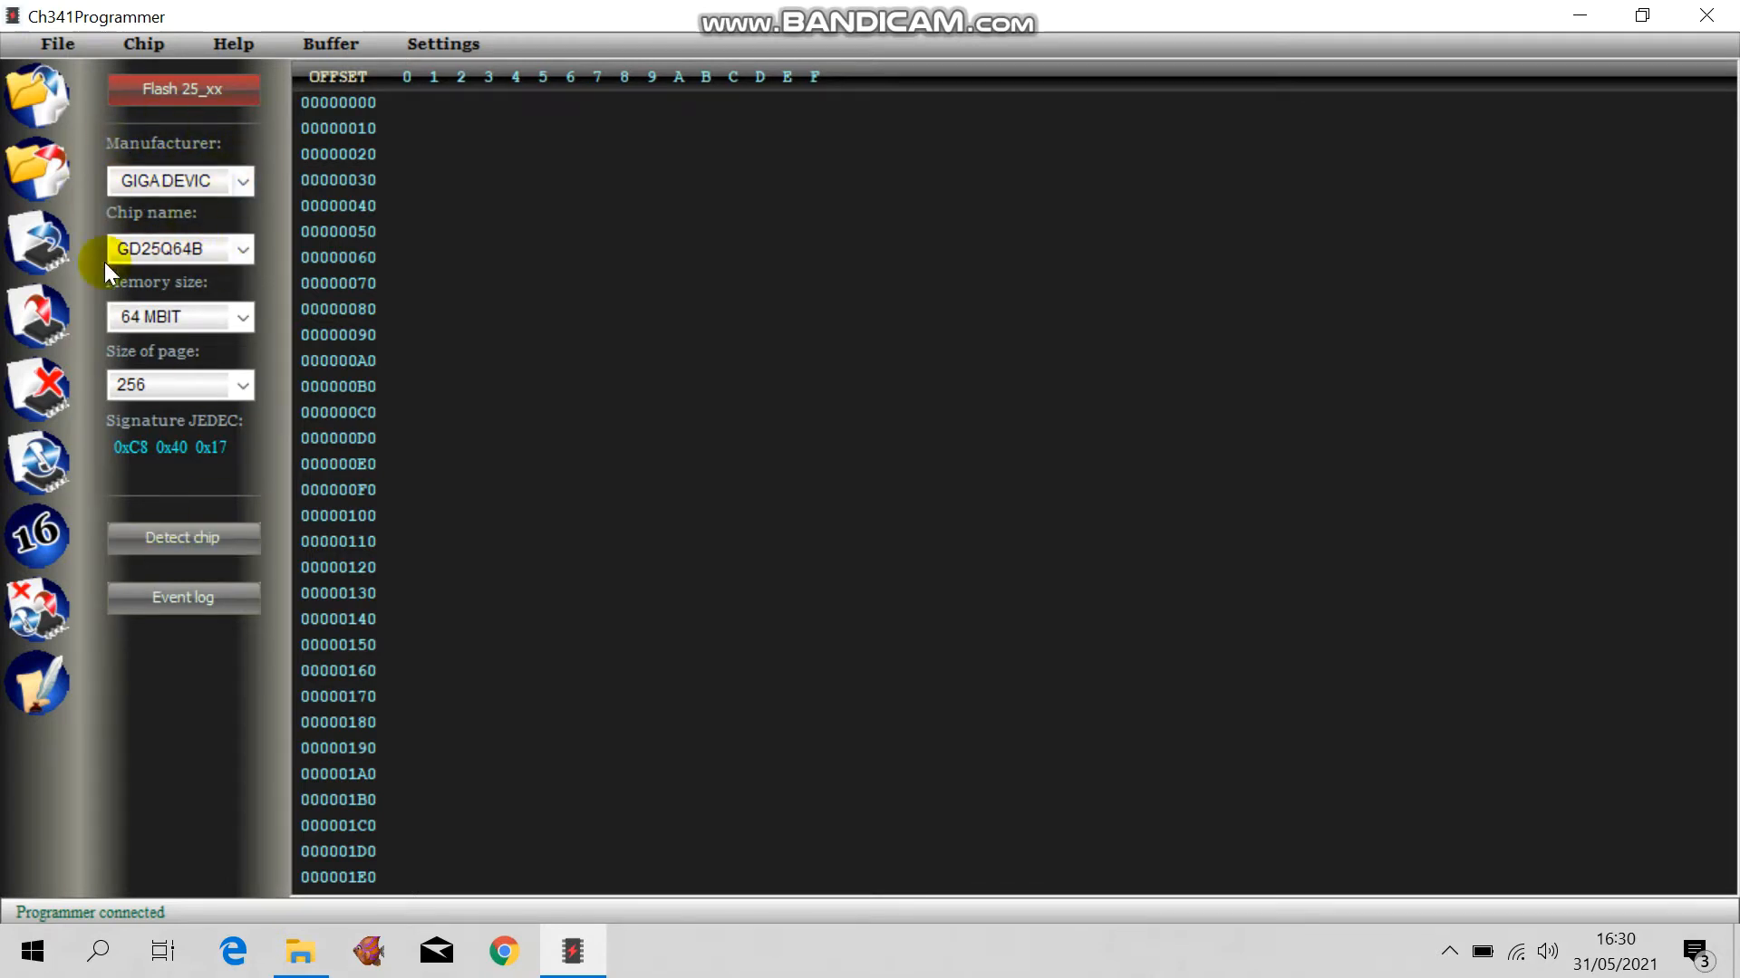
Read the flash chip's data into the buffer, and unpin the Feeding Frenzy game from the taskbar while it runs.
{"action": "left_click", "coordinate": [20, 243]}
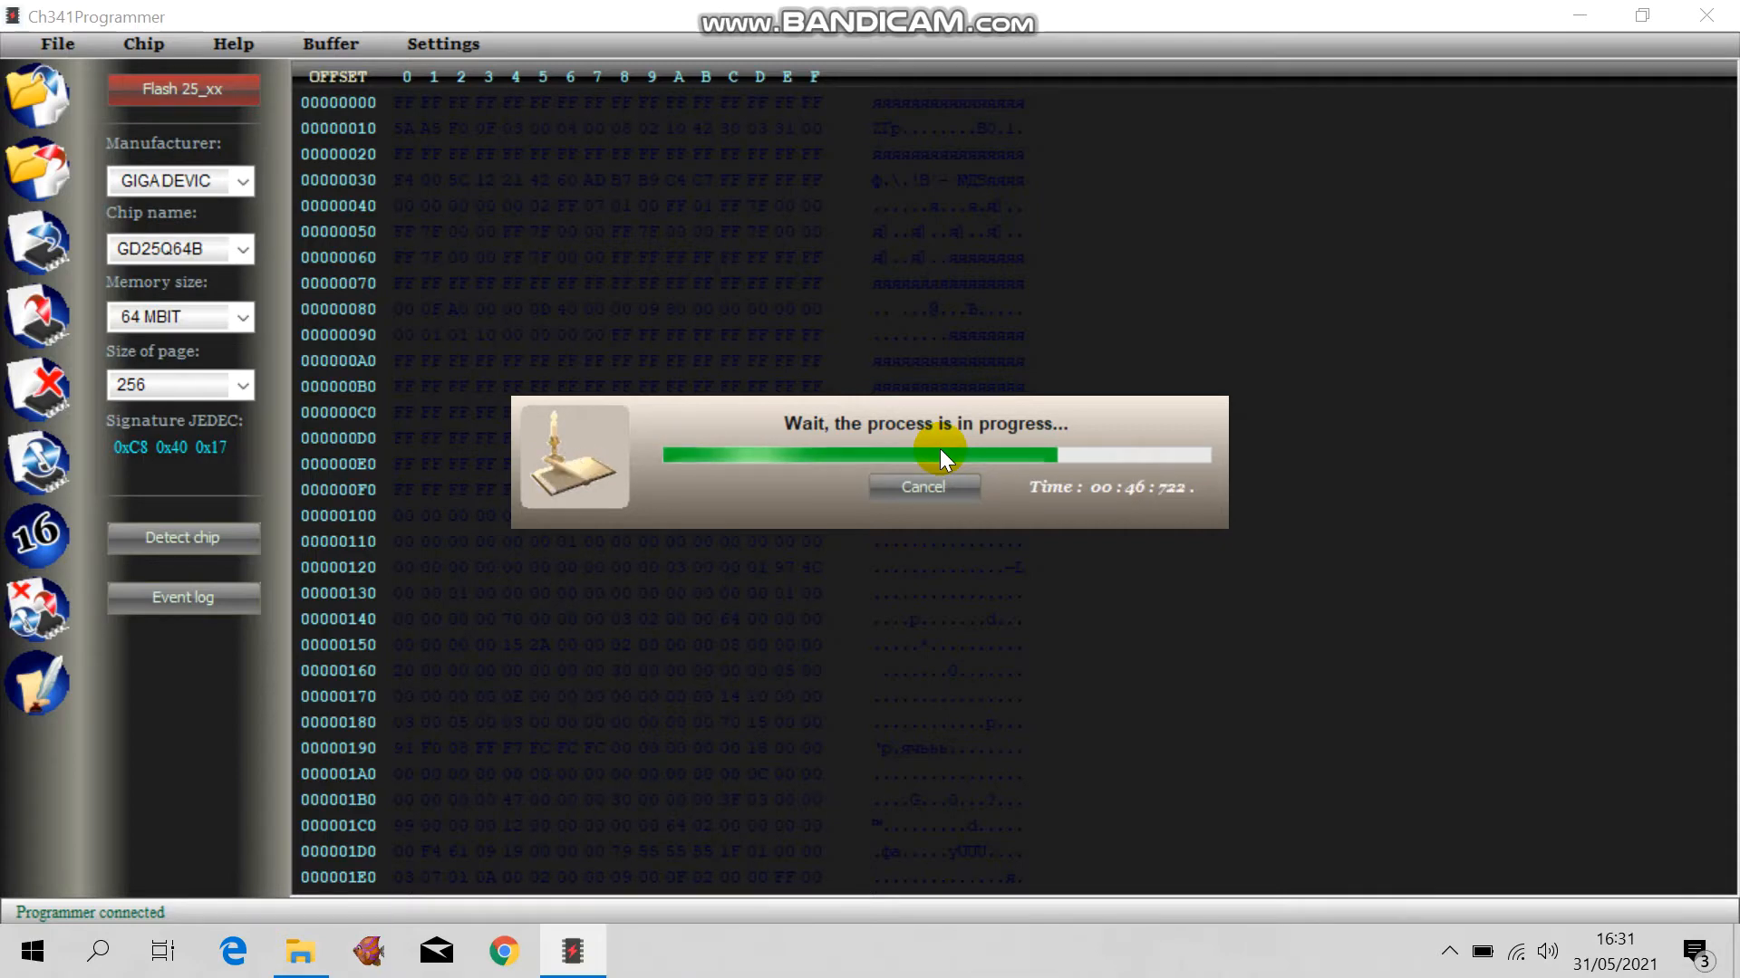
{"action": "left_click_drag", "start_coordinate": [1002, 422], "coordinate": [1045, 364]}
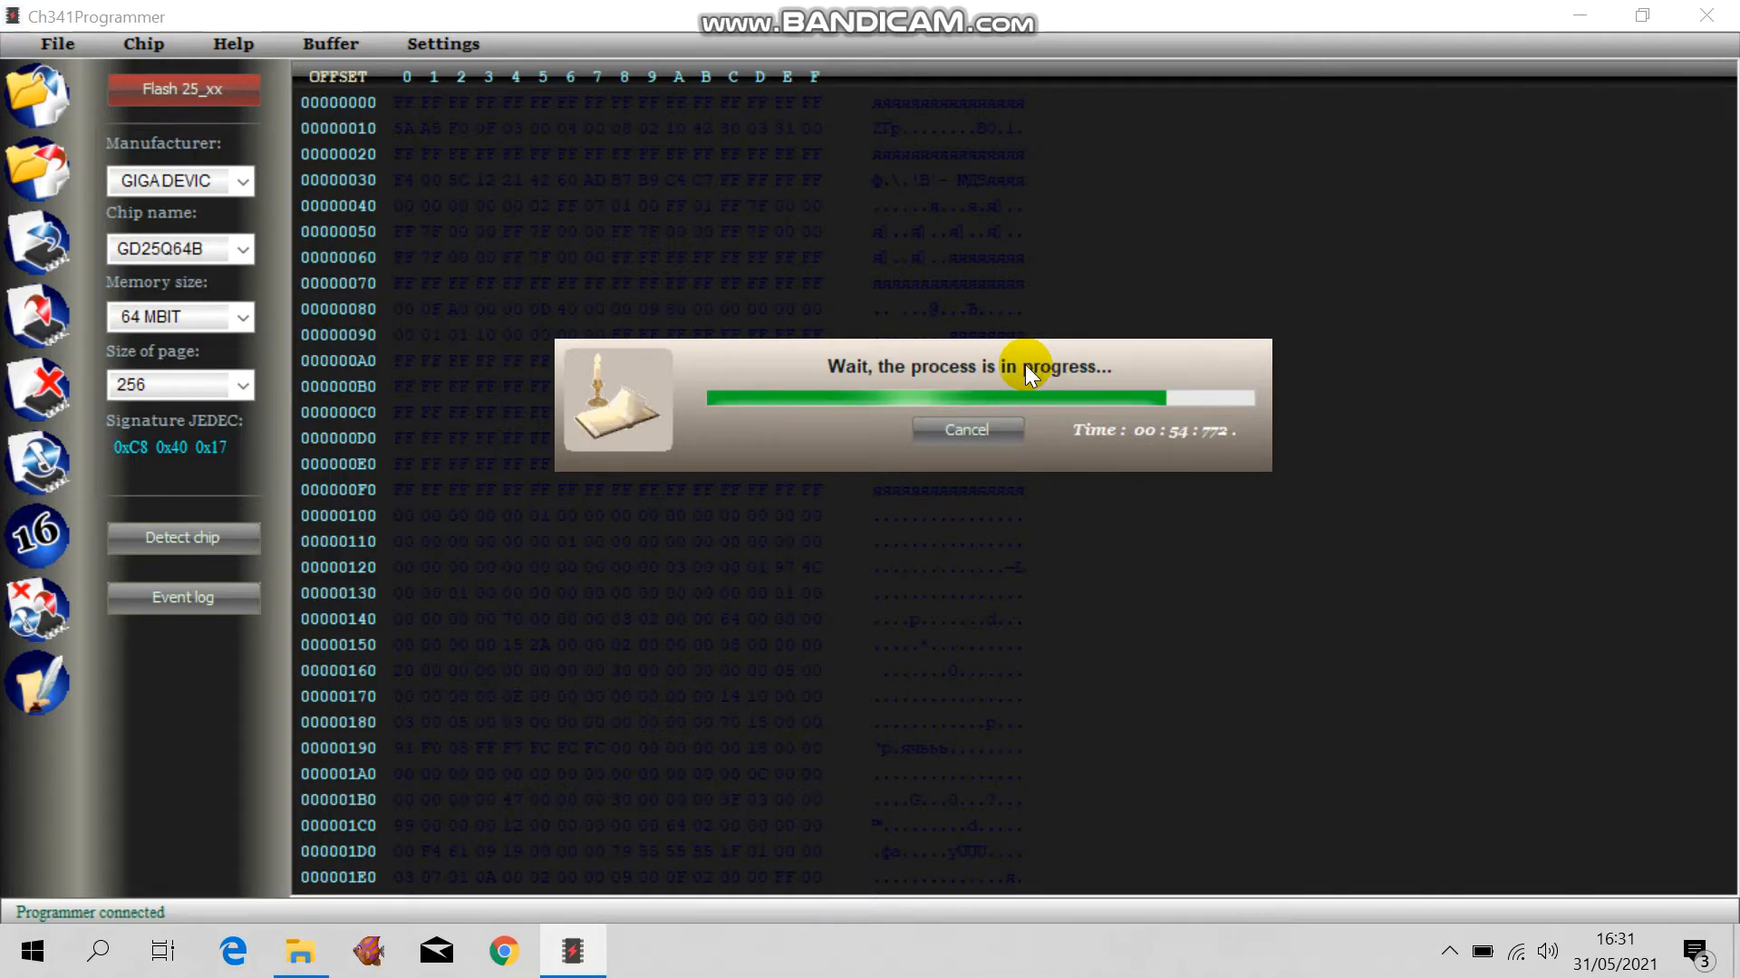
{"action": "left_click", "coordinate": [1450, 949]}
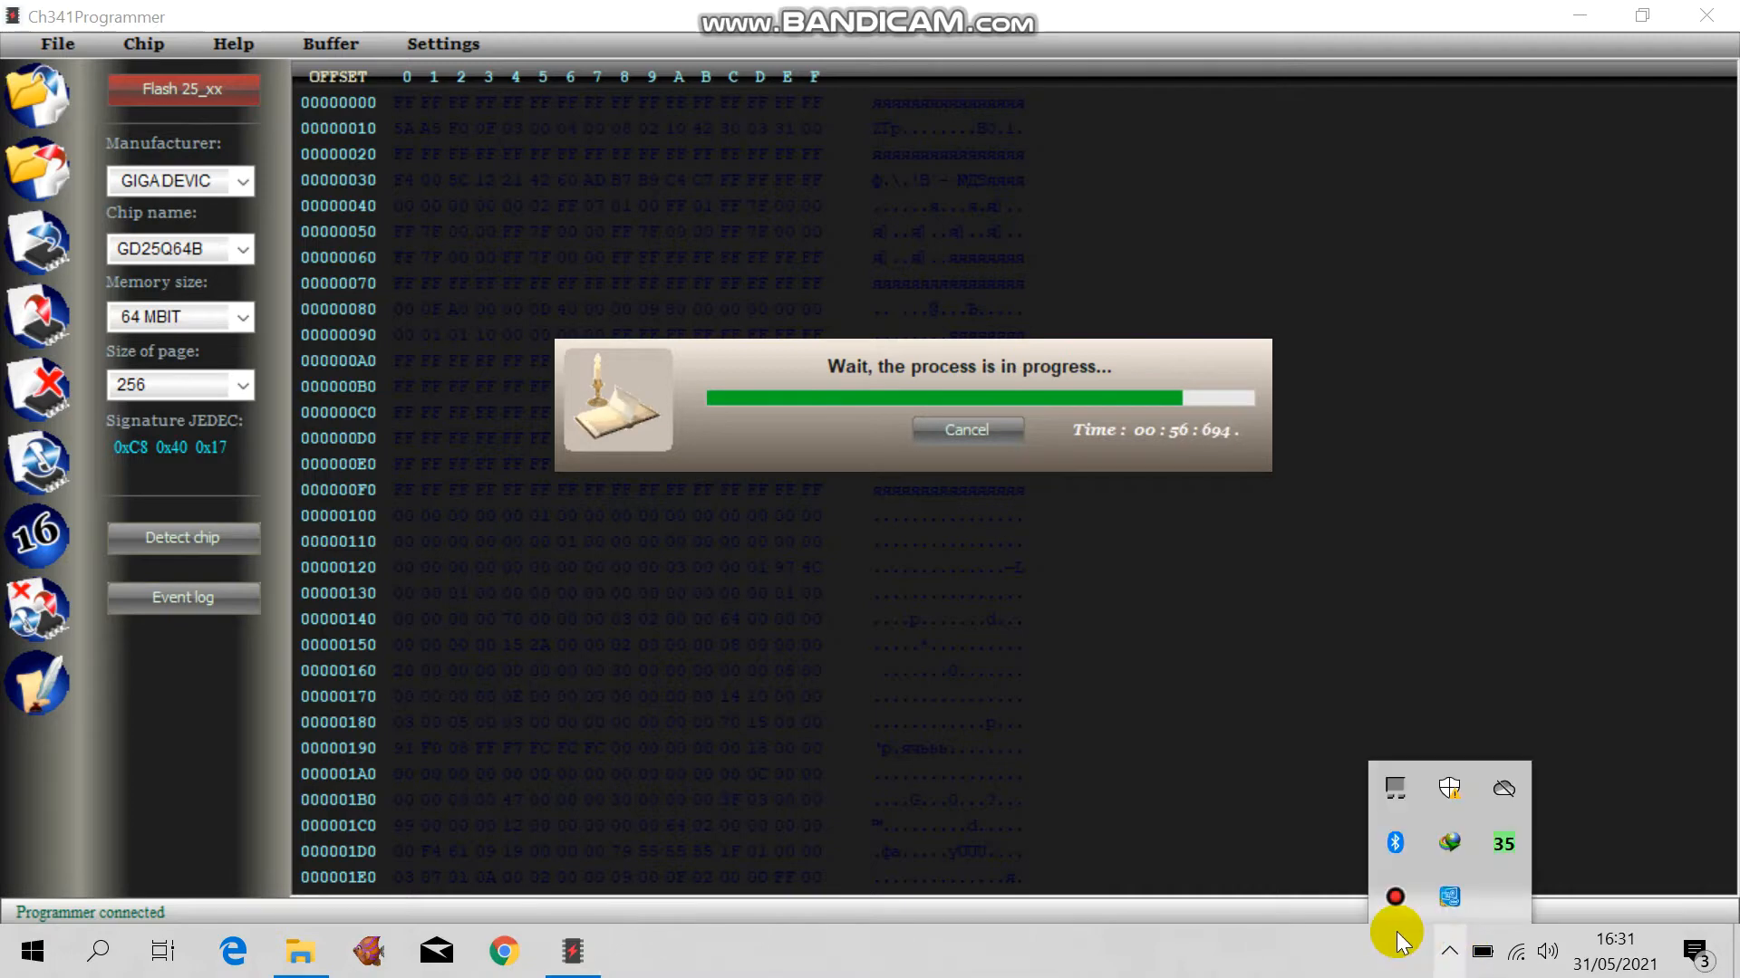
{"action": "left_click", "coordinate": [1450, 950]}
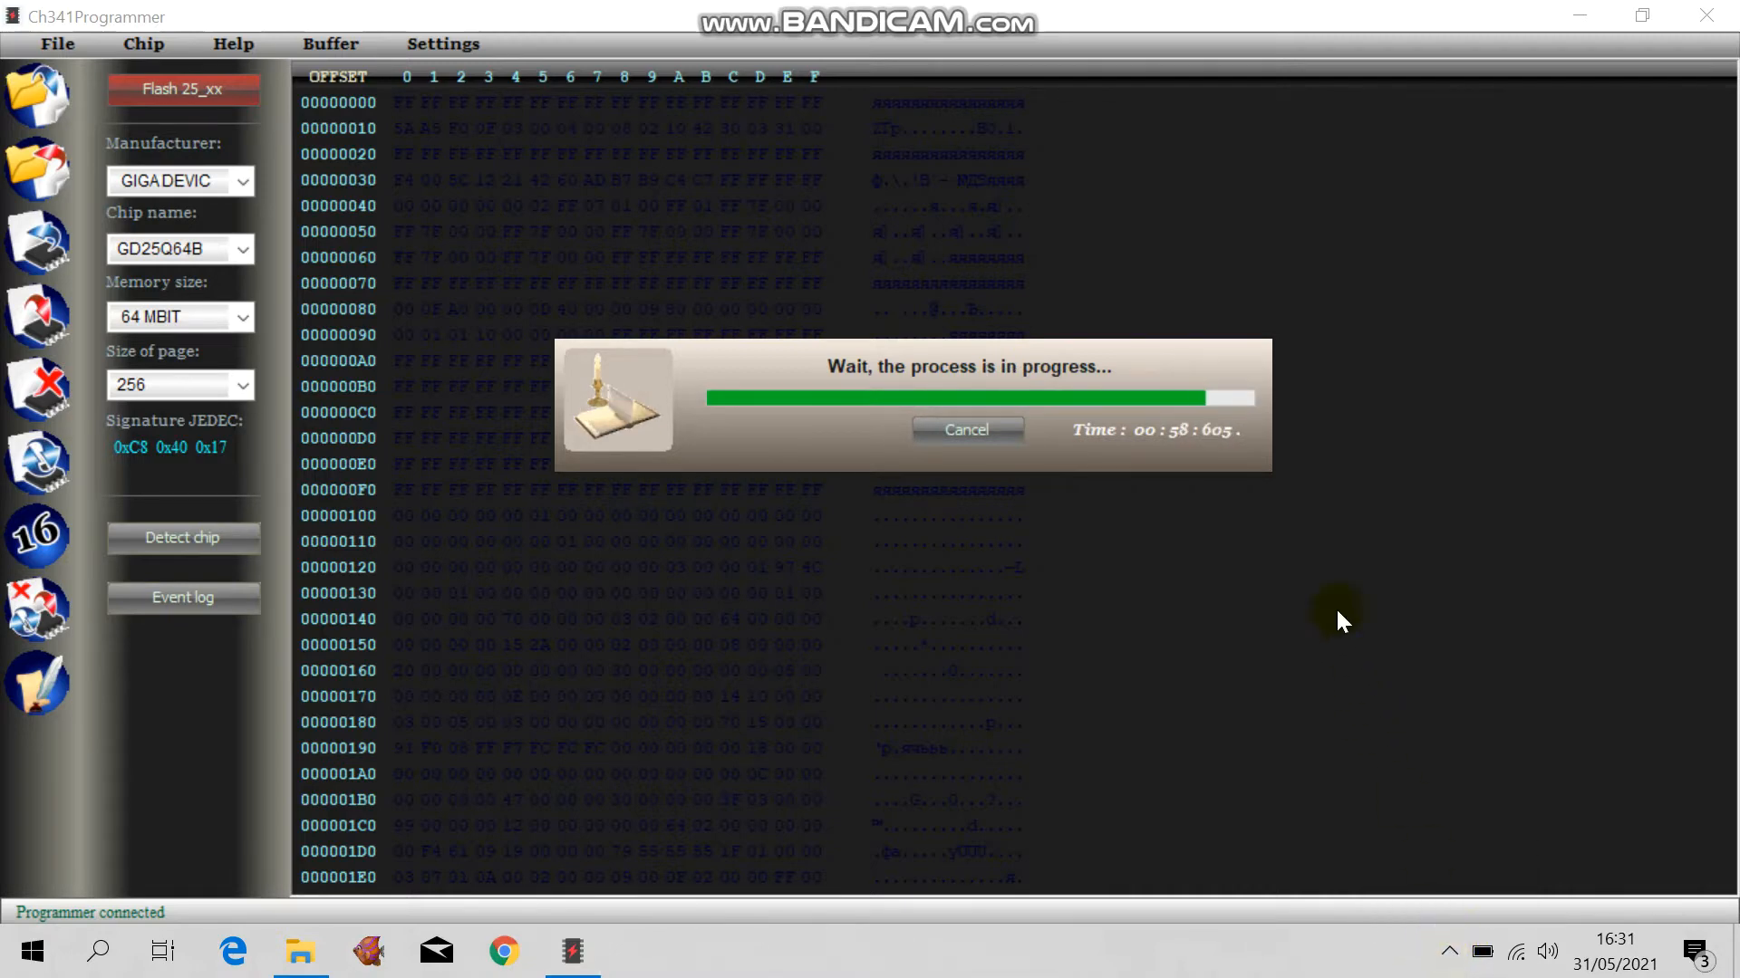
{"action": "right_click", "coordinate": [369, 952]}
{"action": "left_click", "coordinate": [406, 865]}
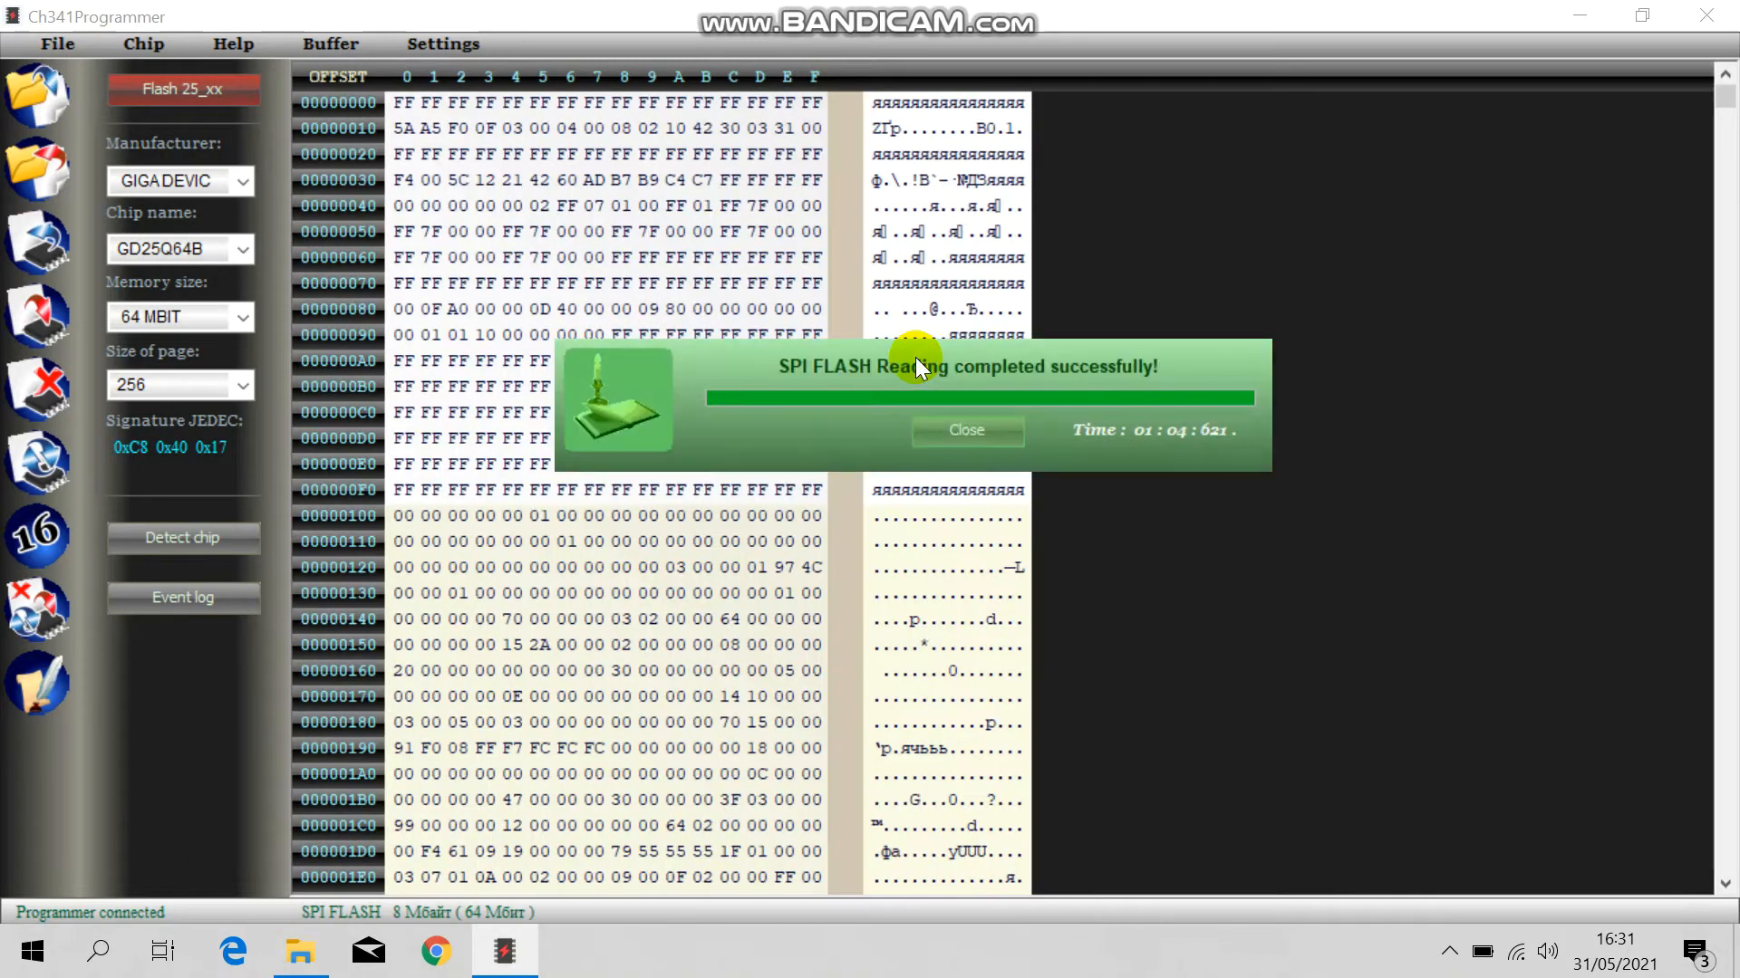
{"action": "left_click", "coordinate": [992, 436]}
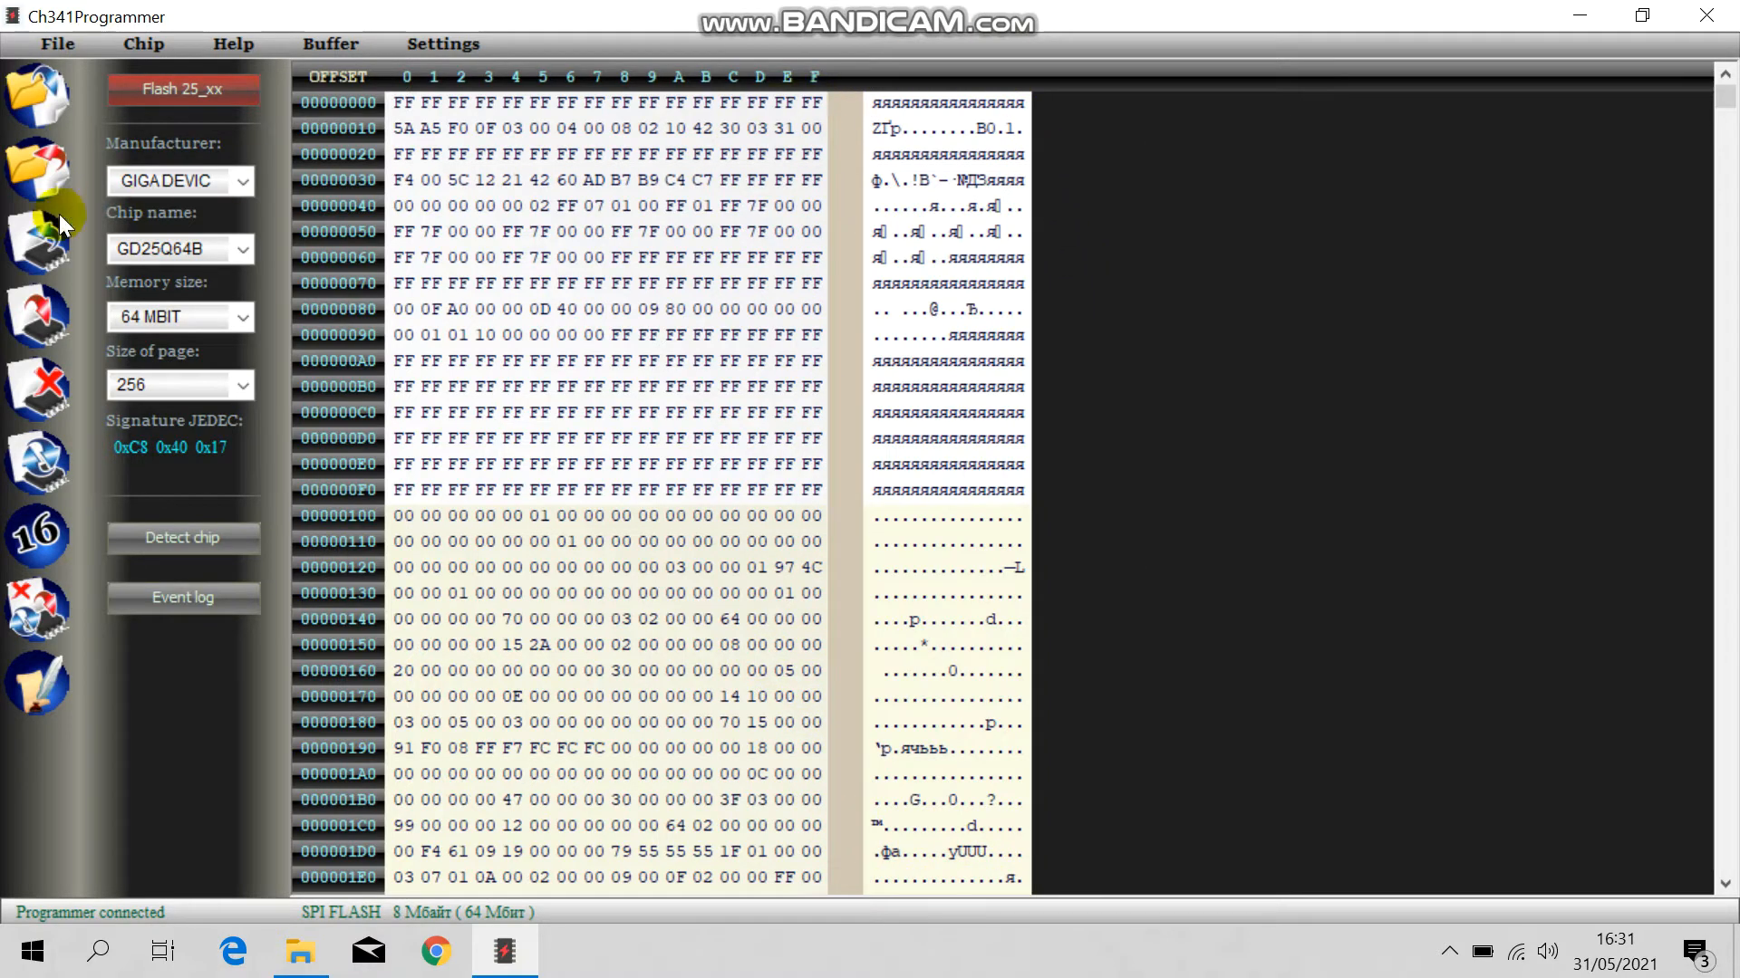
Save the read data as a bin file named ASLI in the DAZ8VMB18D0 REV D folder under ACER.
{"action": "left_click", "coordinate": [47, 155]}
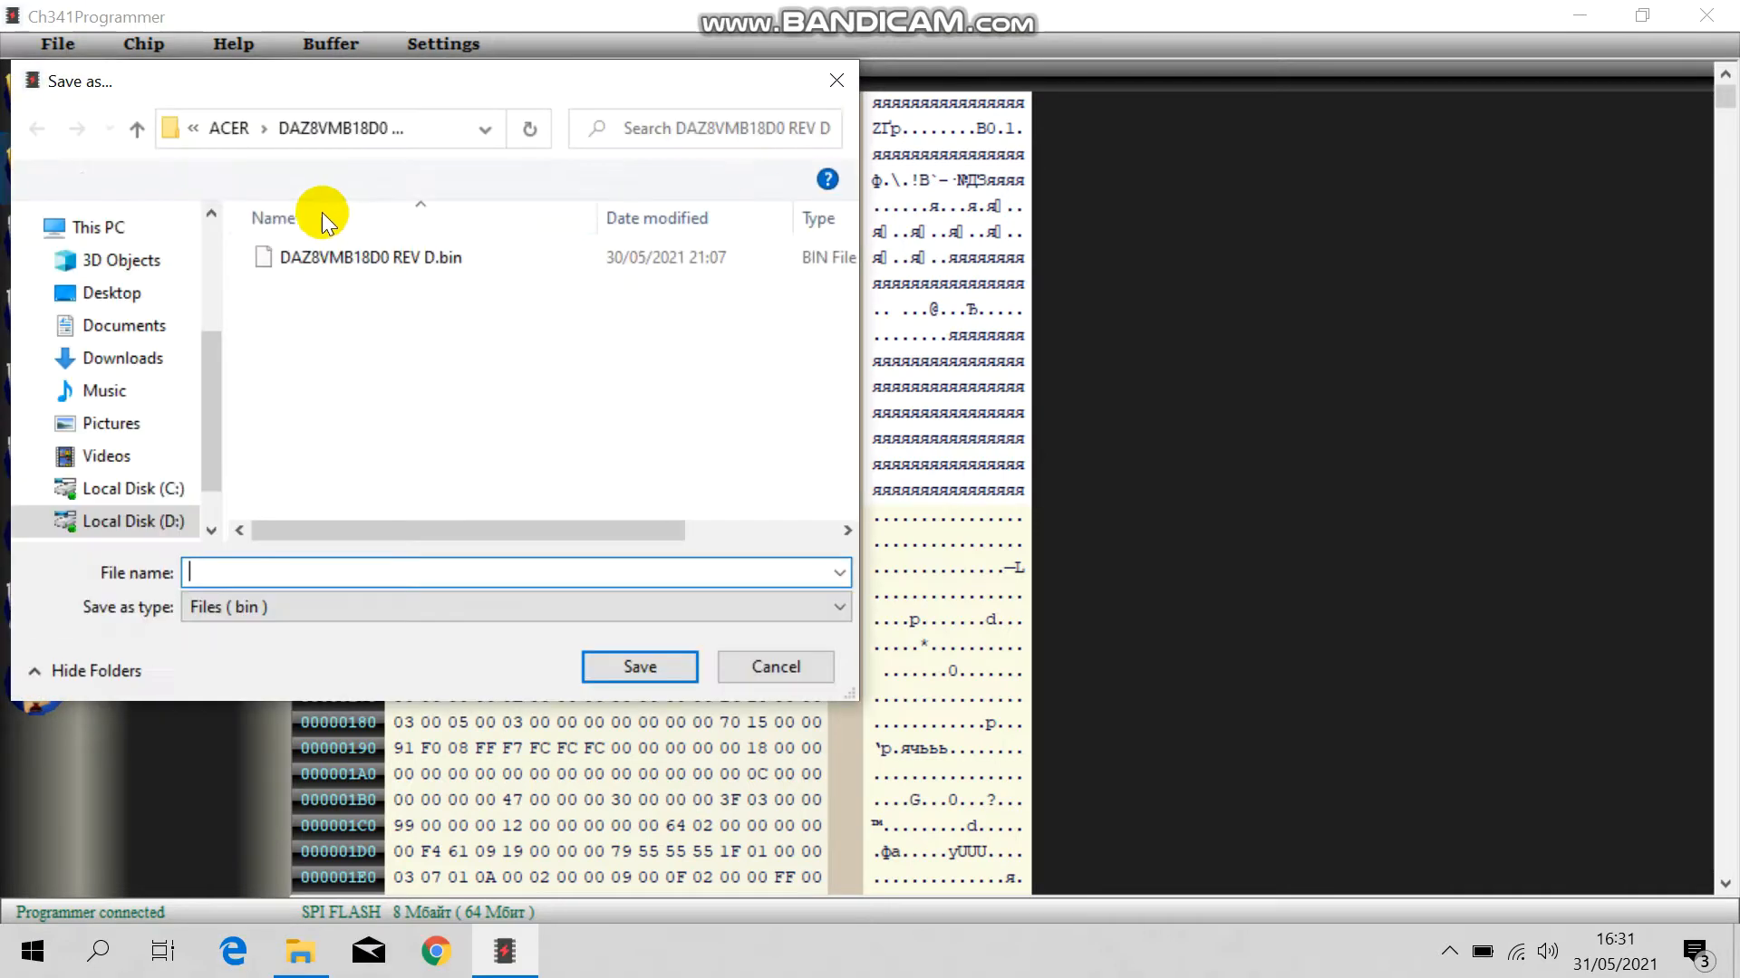
{"action": "left_click", "coordinate": [227, 126]}
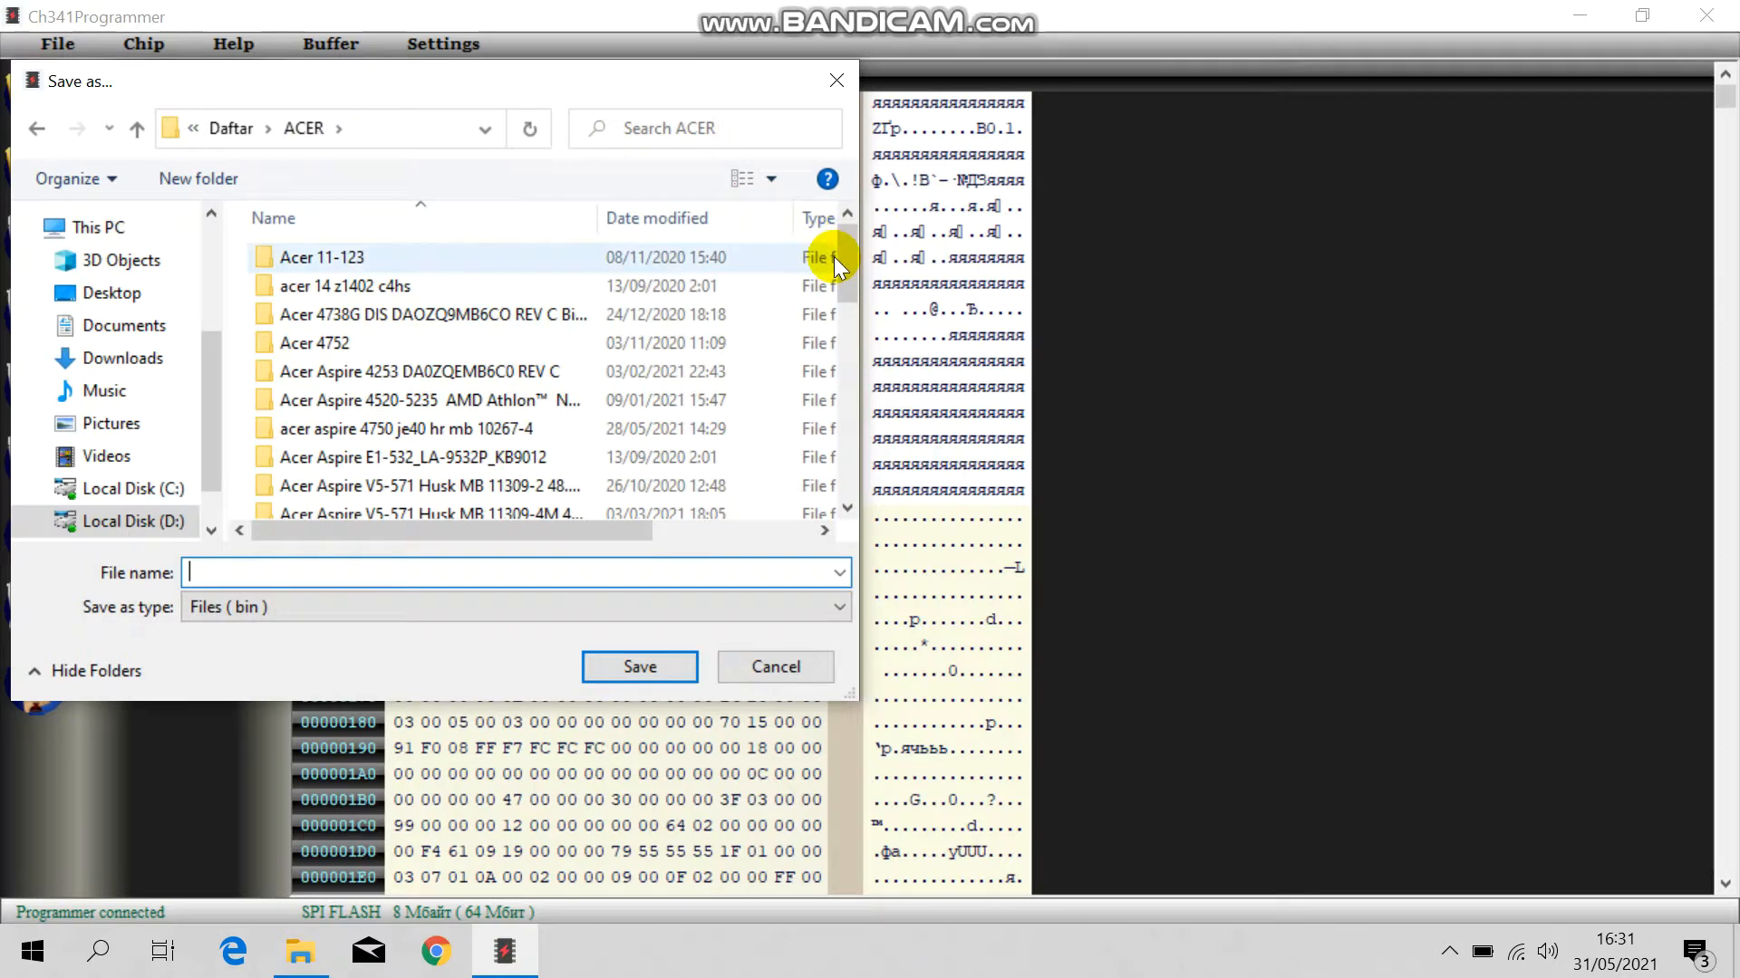
{"action": "left_click_drag", "start_coordinate": [842, 292], "coordinate": [807, 449]}
{"action": "double_click", "coordinate": [471, 458]}
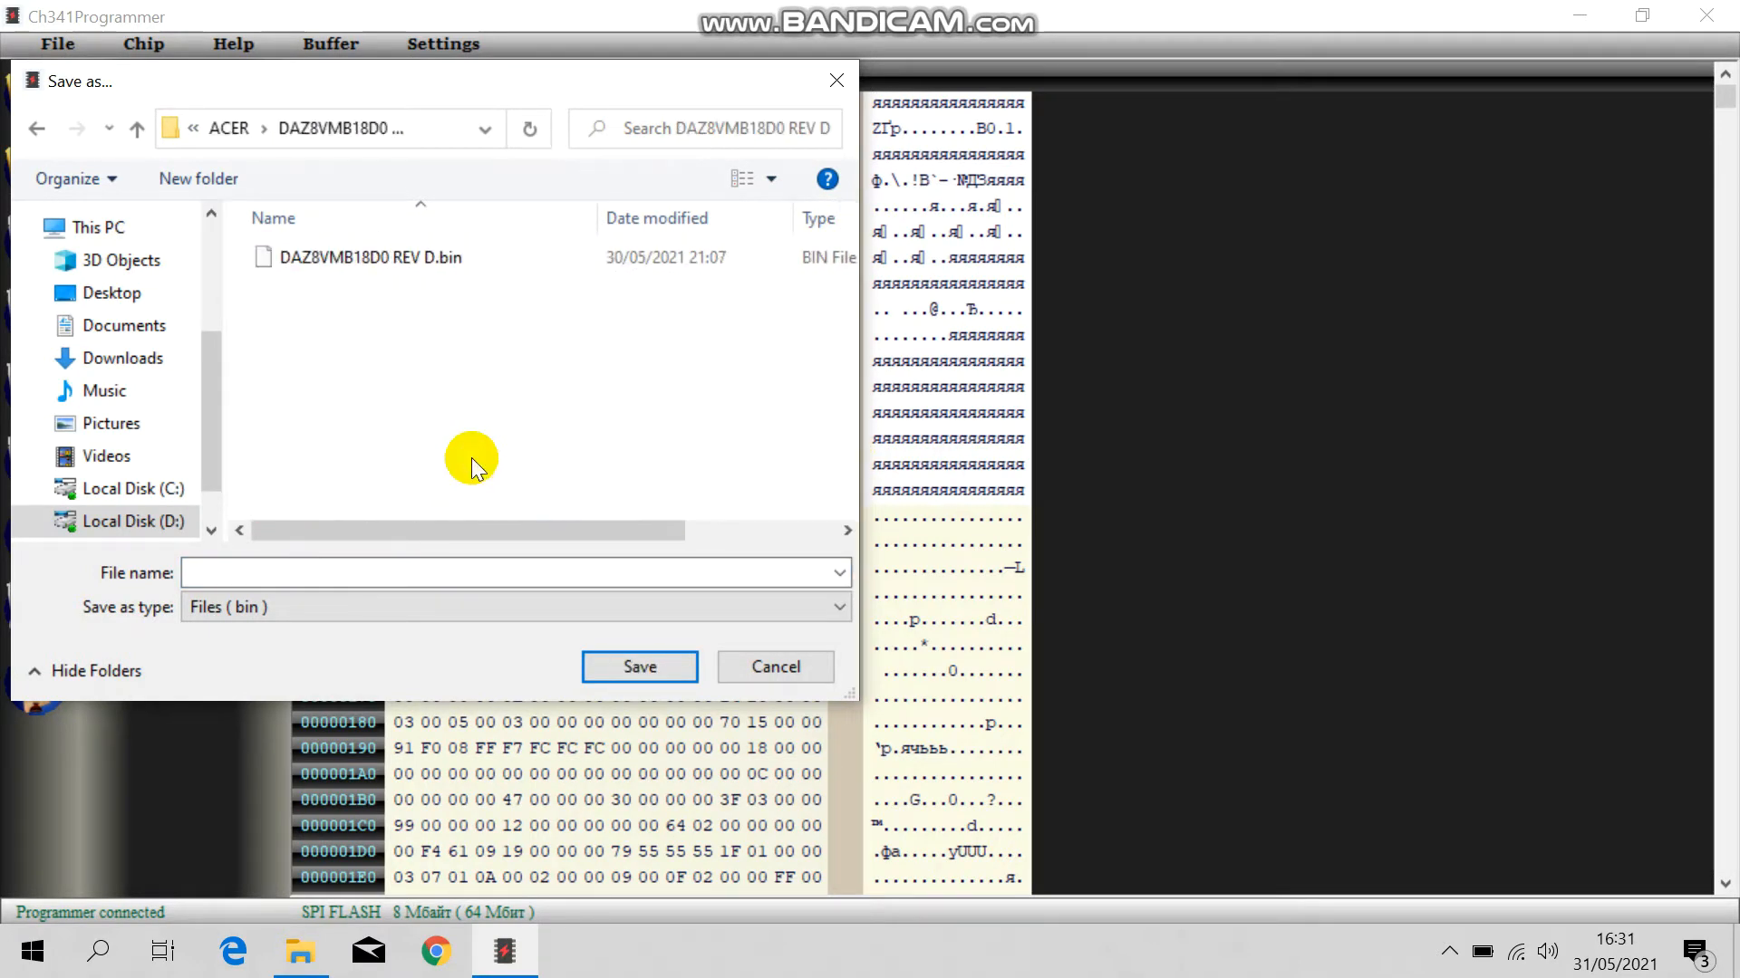
{"action": "left_click", "coordinate": [378, 558]}
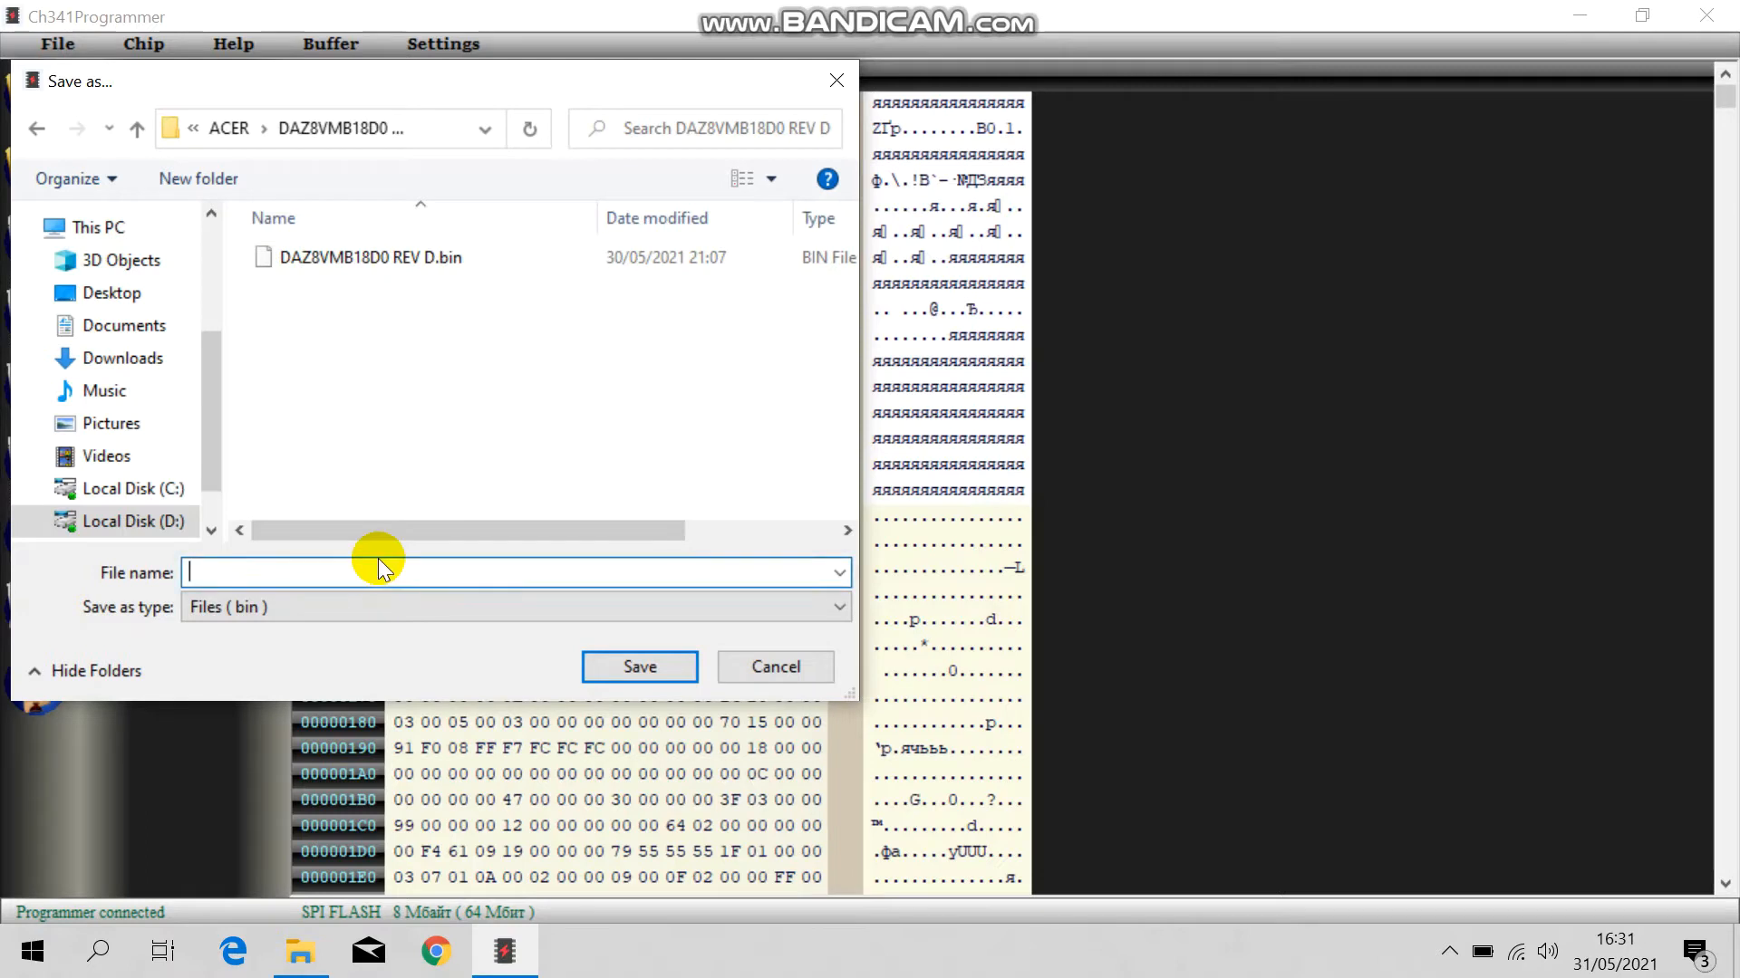
{"action": "type", "text": "ASLI"}
{"action": "left_click", "coordinate": [612, 665]}
{"action": "left_click", "coordinate": [620, 666]}
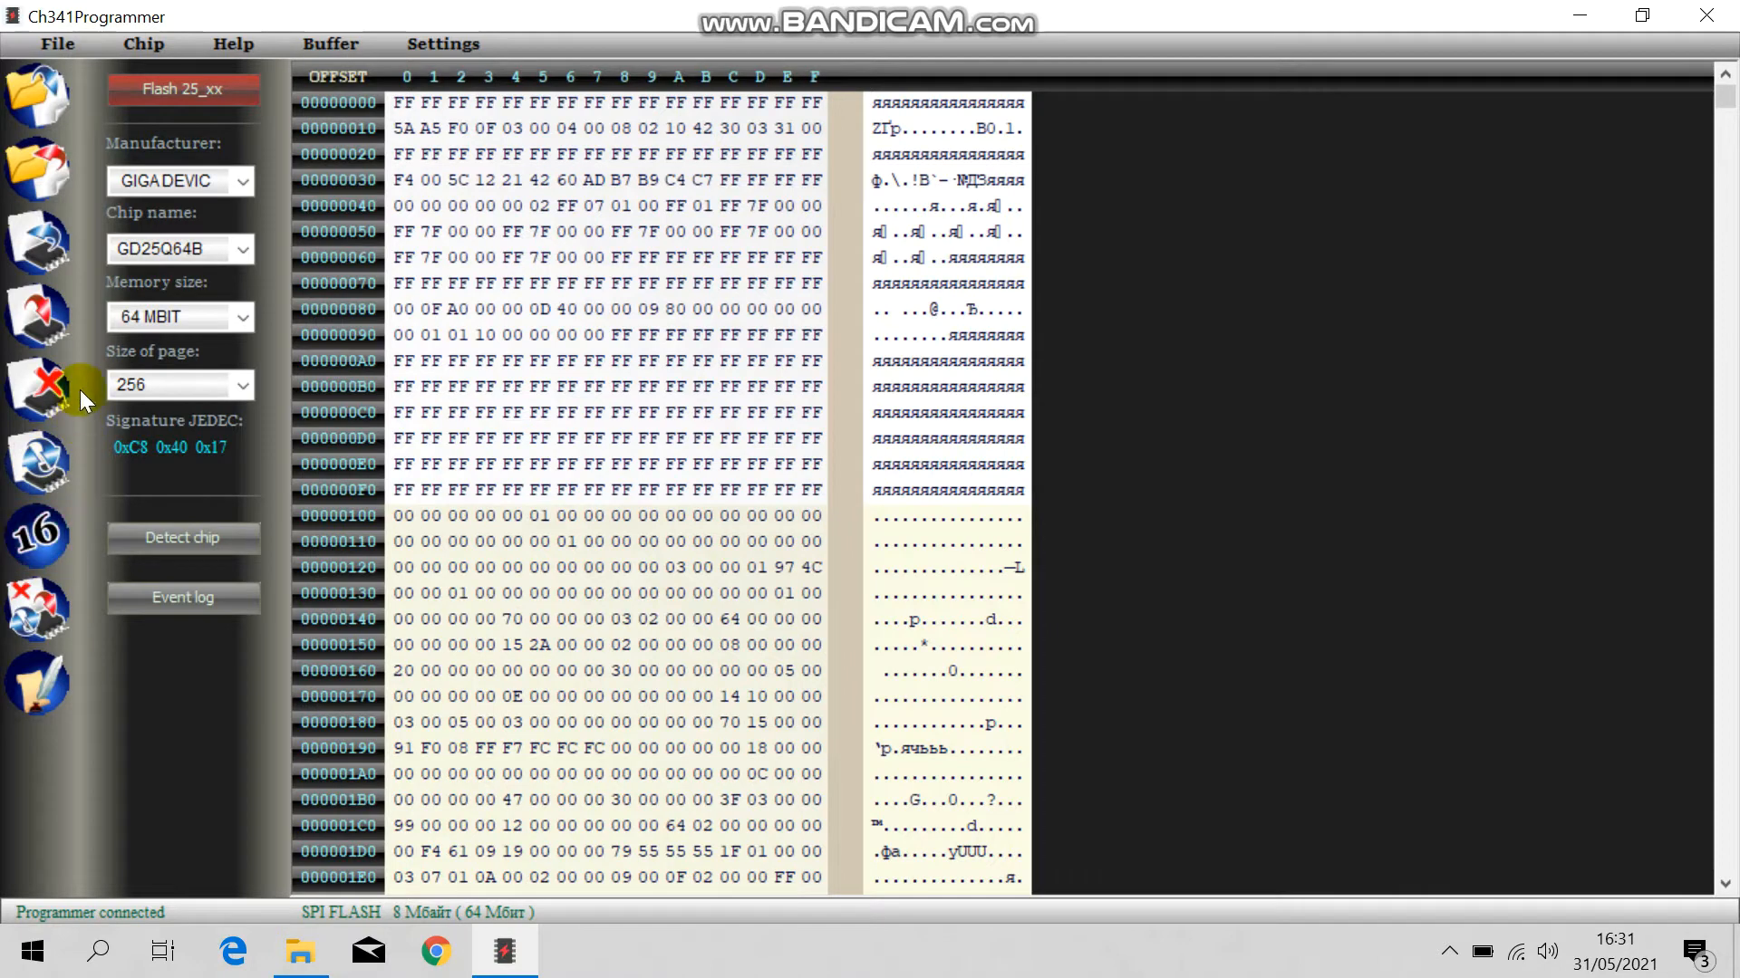
Erase the flash chip and dismiss the progress window.
{"action": "left_click", "coordinate": [30, 388]}
{"action": "left_click_drag", "start_coordinate": [963, 439], "coordinate": [1034, 307]}
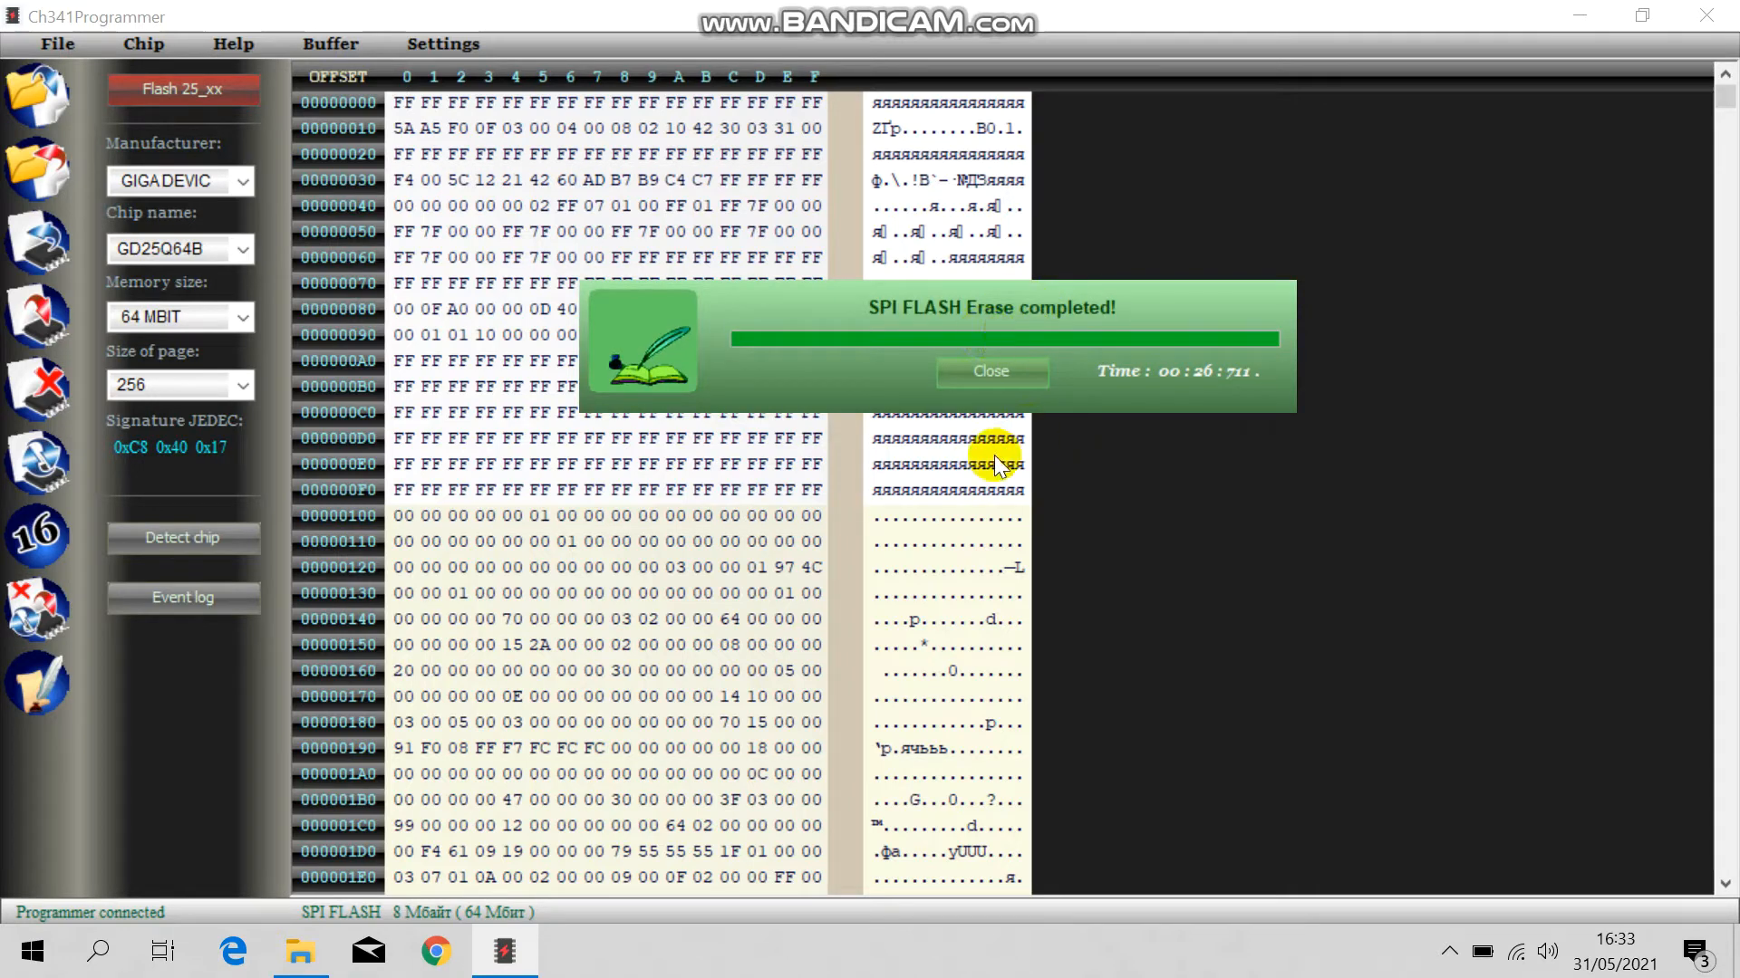
{"action": "left_click", "coordinate": [979, 380]}
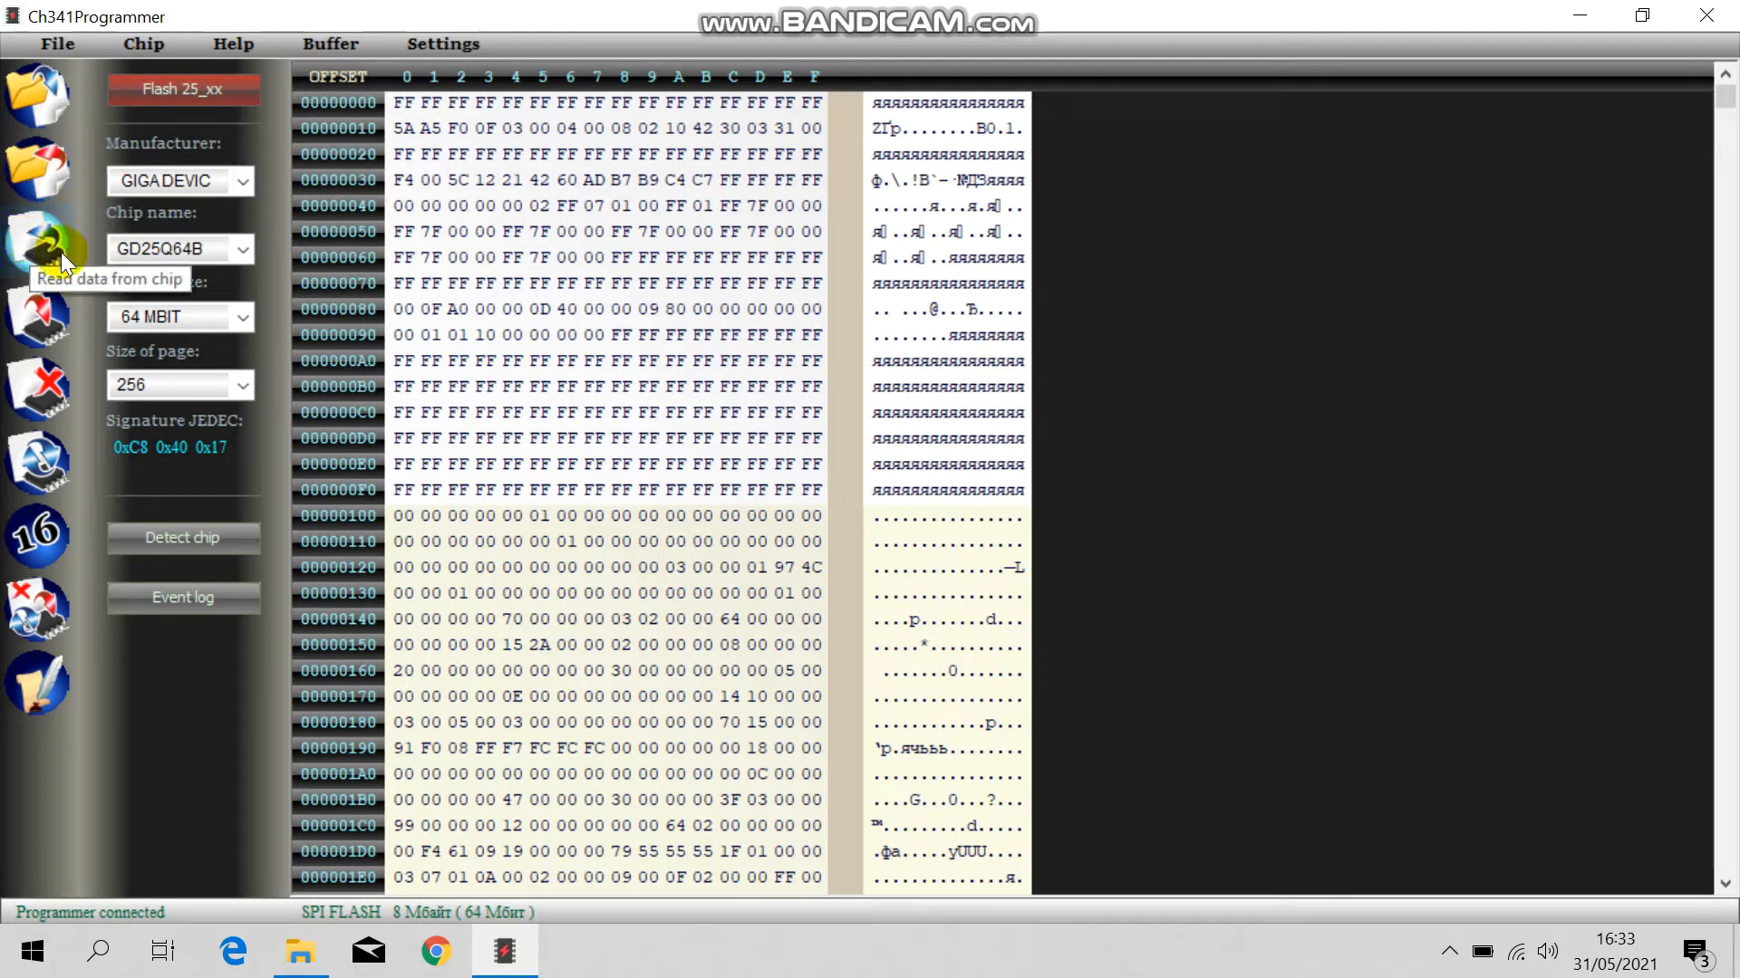
Read the erased chip back into the buffer and check that its contents are blank.
{"action": "left_click", "coordinate": [40, 237]}
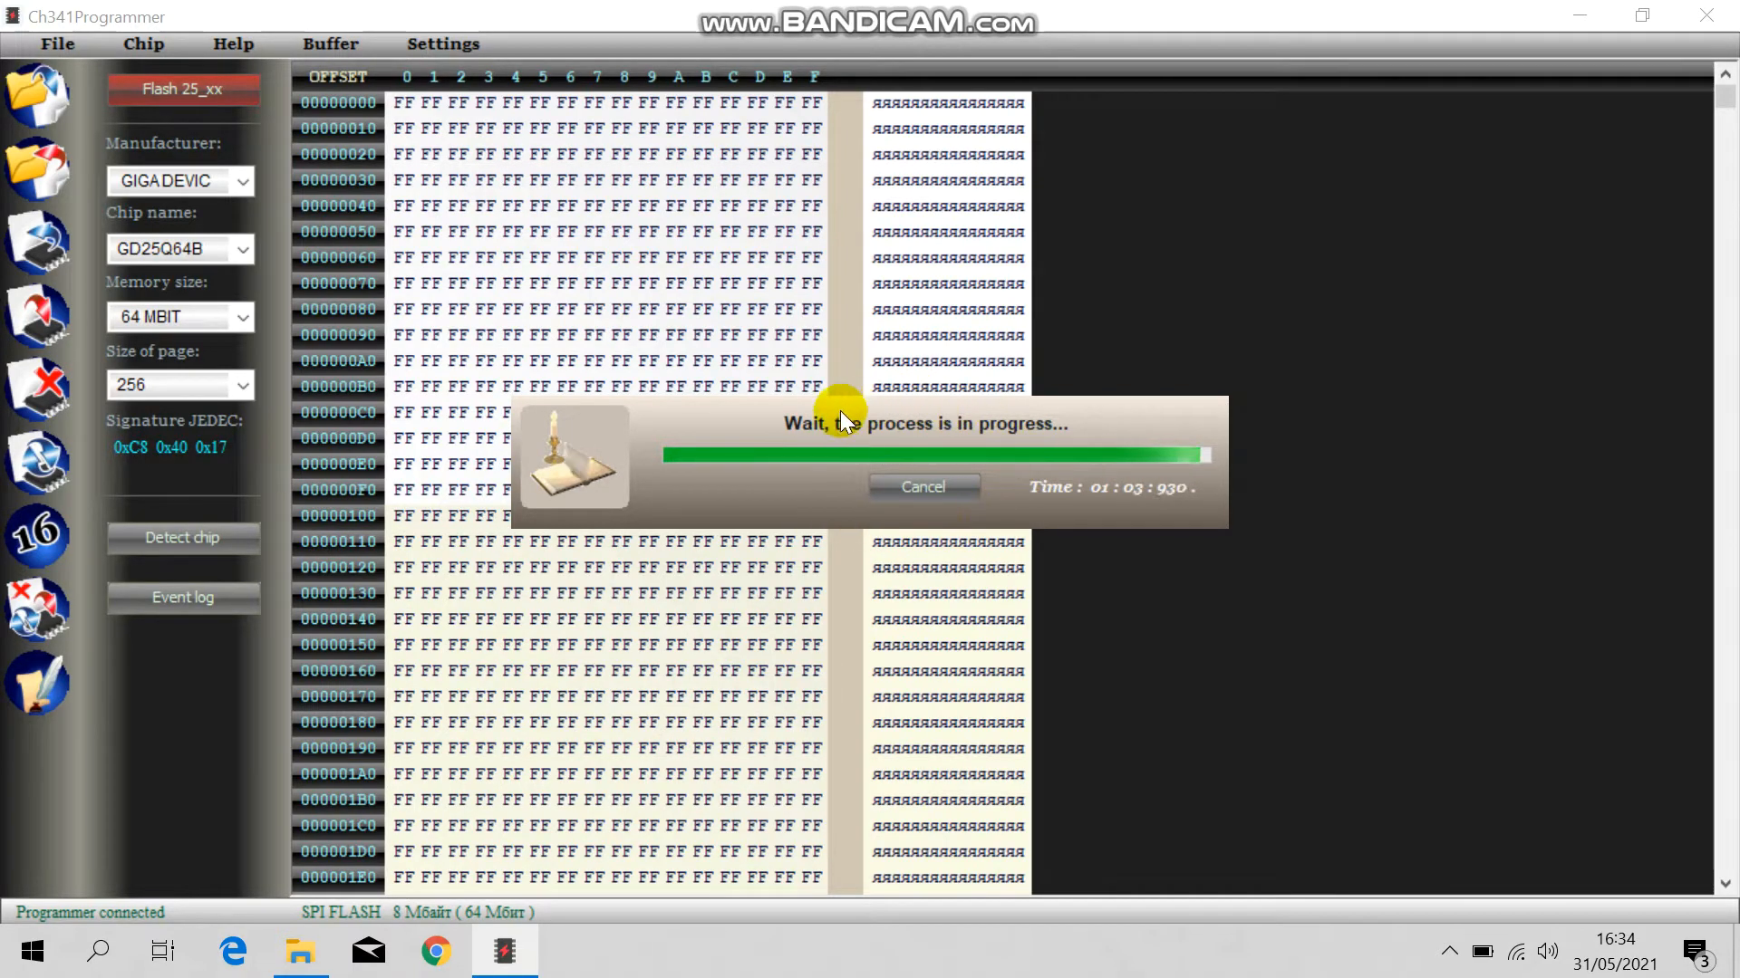
{"action": "left_click", "coordinate": [923, 489]}
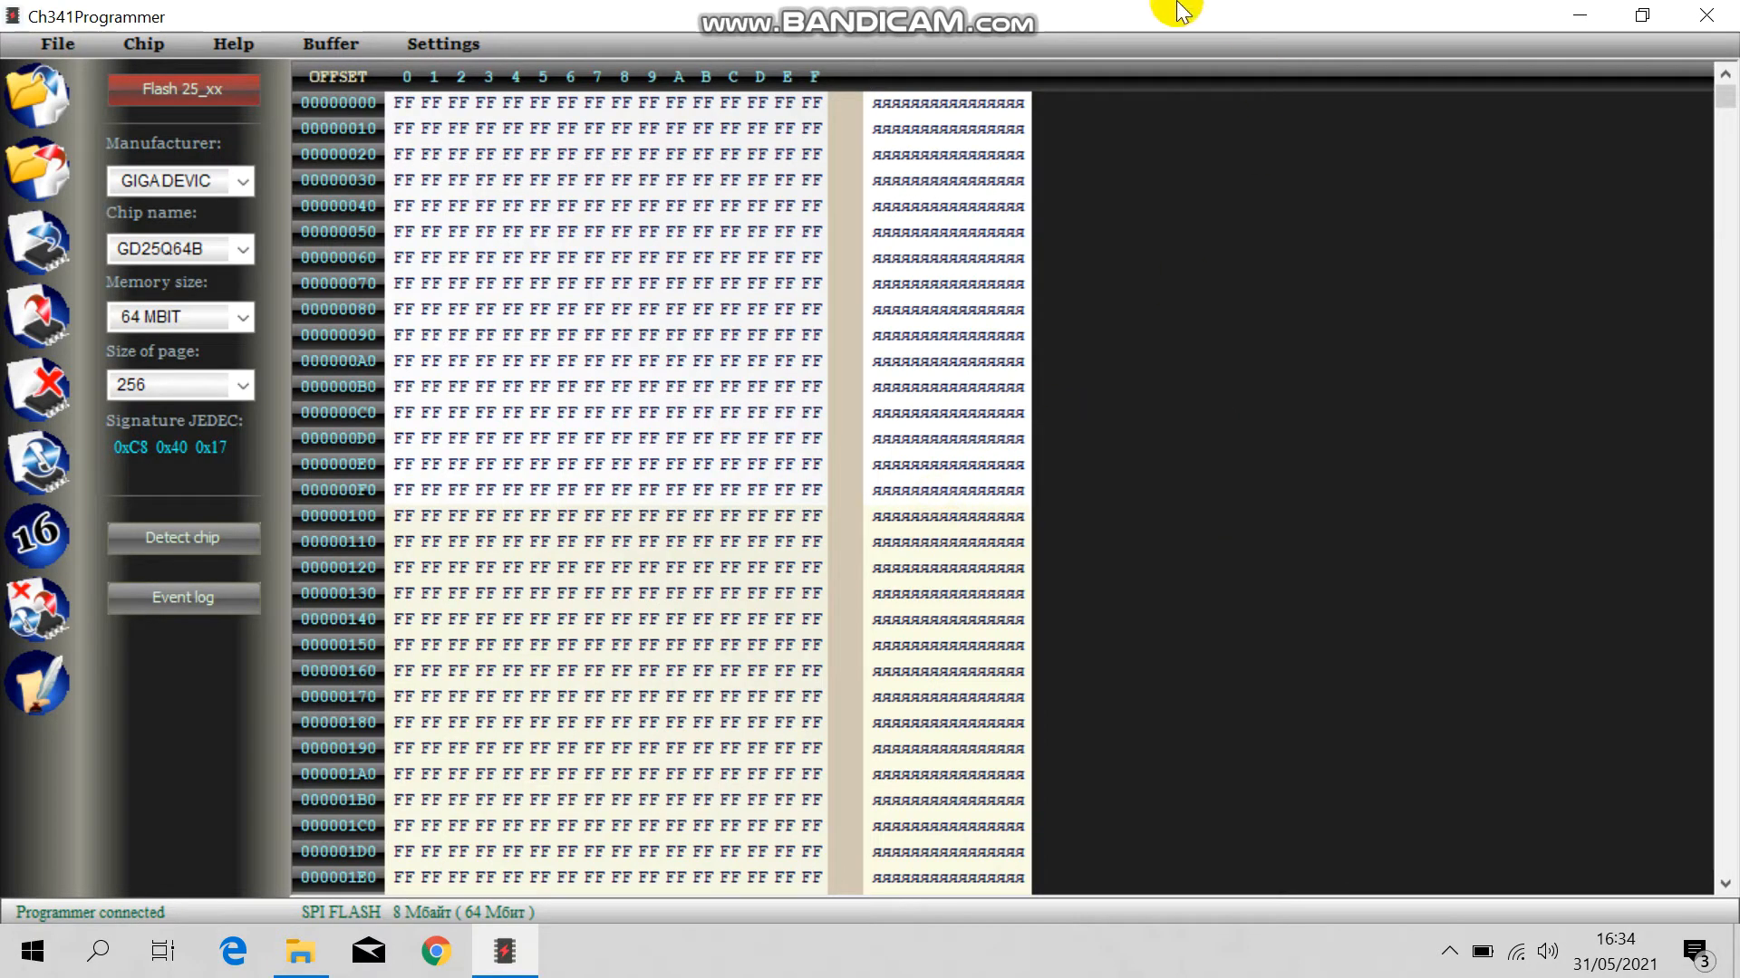
{"action": "left_click_drag", "start_coordinate": [1725, 97], "coordinate": [1721, 648]}
{"action": "left_click_drag", "start_coordinate": [1725, 473], "coordinate": [1725, 118]}
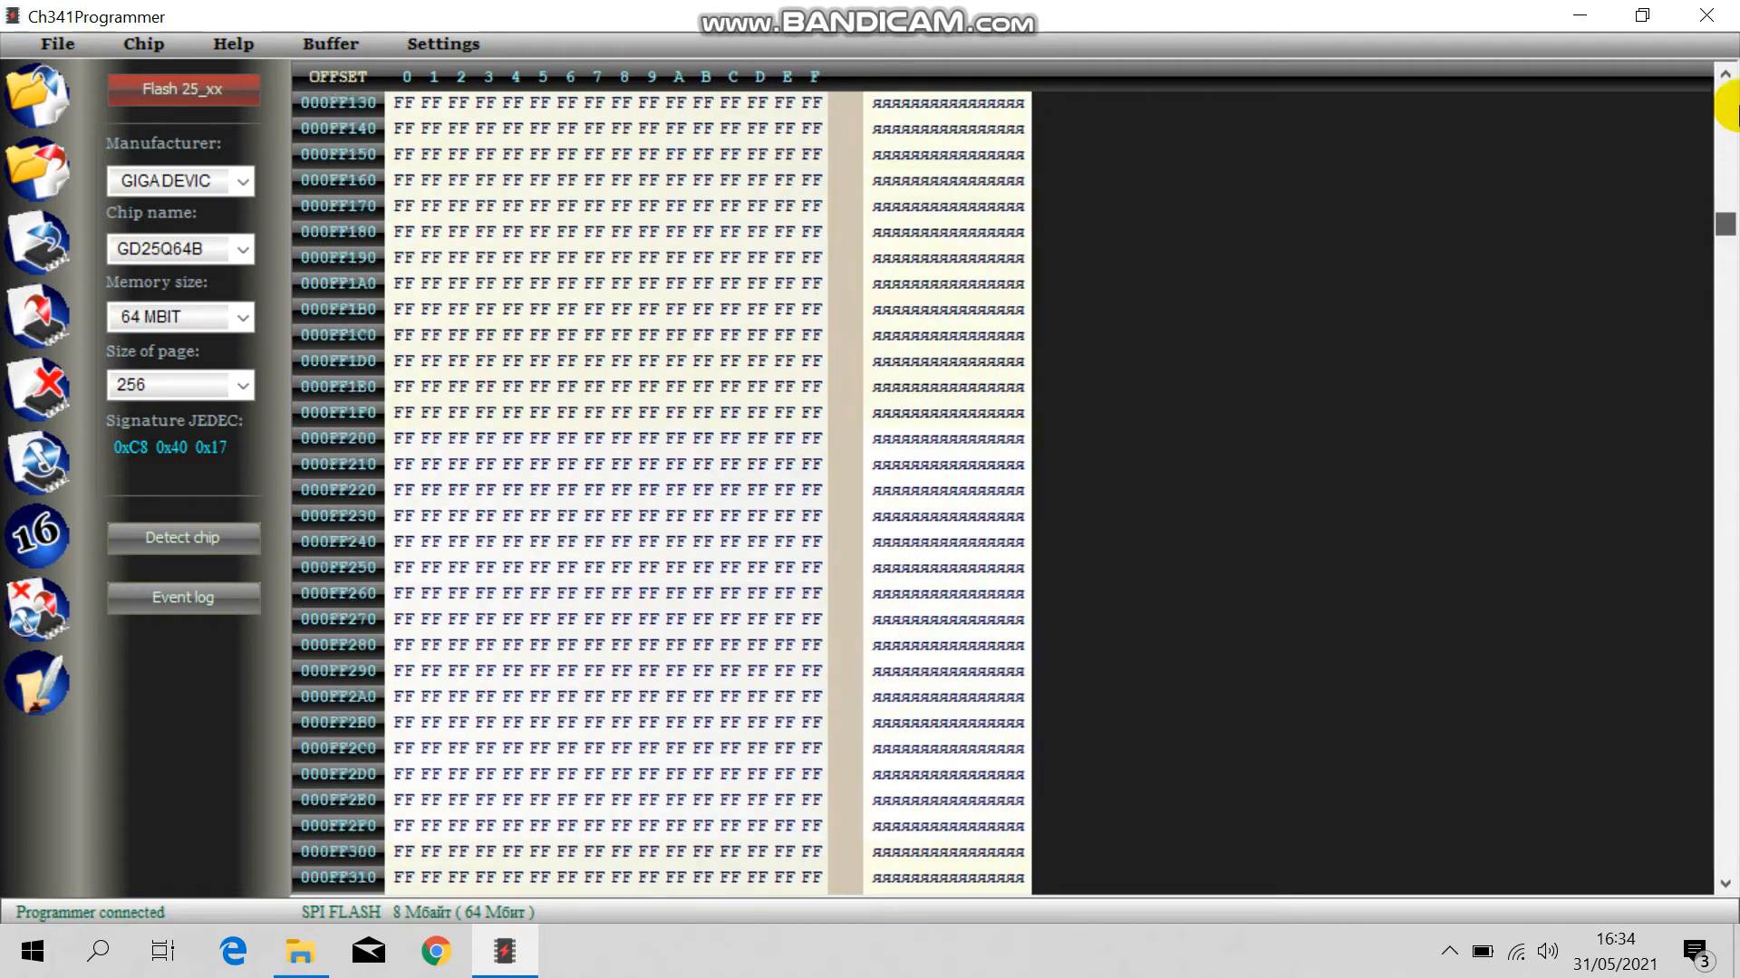
Compare the sizes of the two bin files and load DAZ8VMB18D0 REV D.bin into the buffer.
{"action": "left_click", "coordinate": [50, 80]}
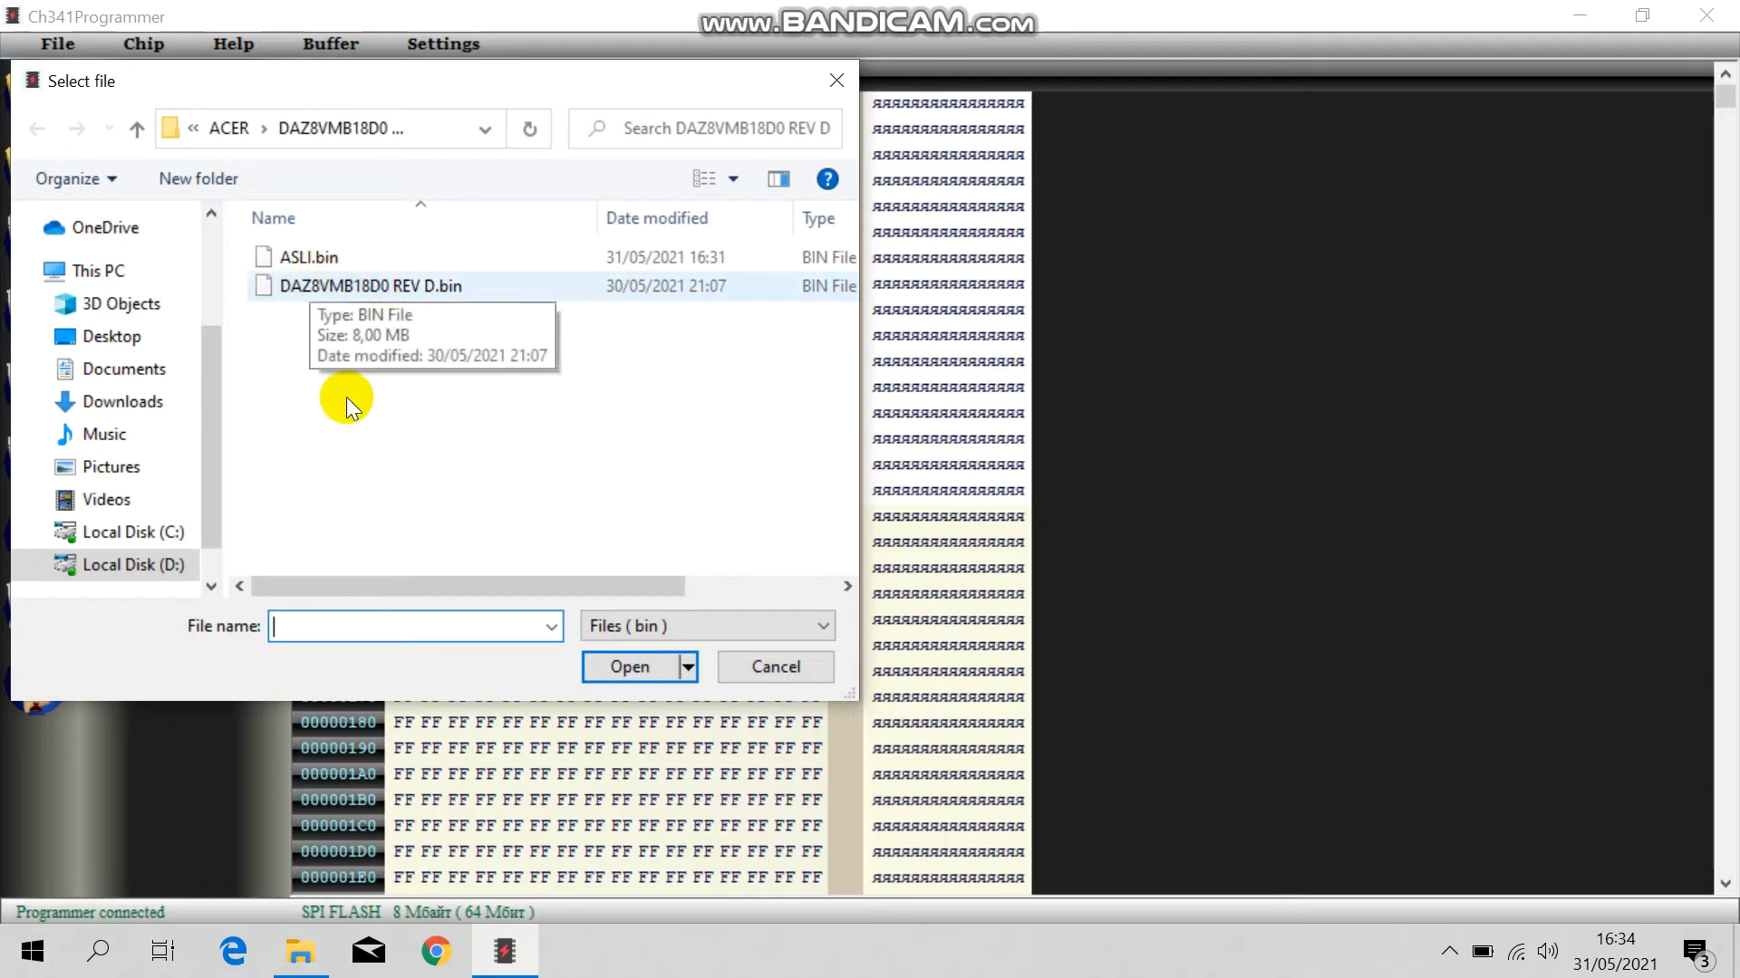
{"action": "left_click_drag", "start_coordinate": [375, 587], "coordinate": [655, 564]}
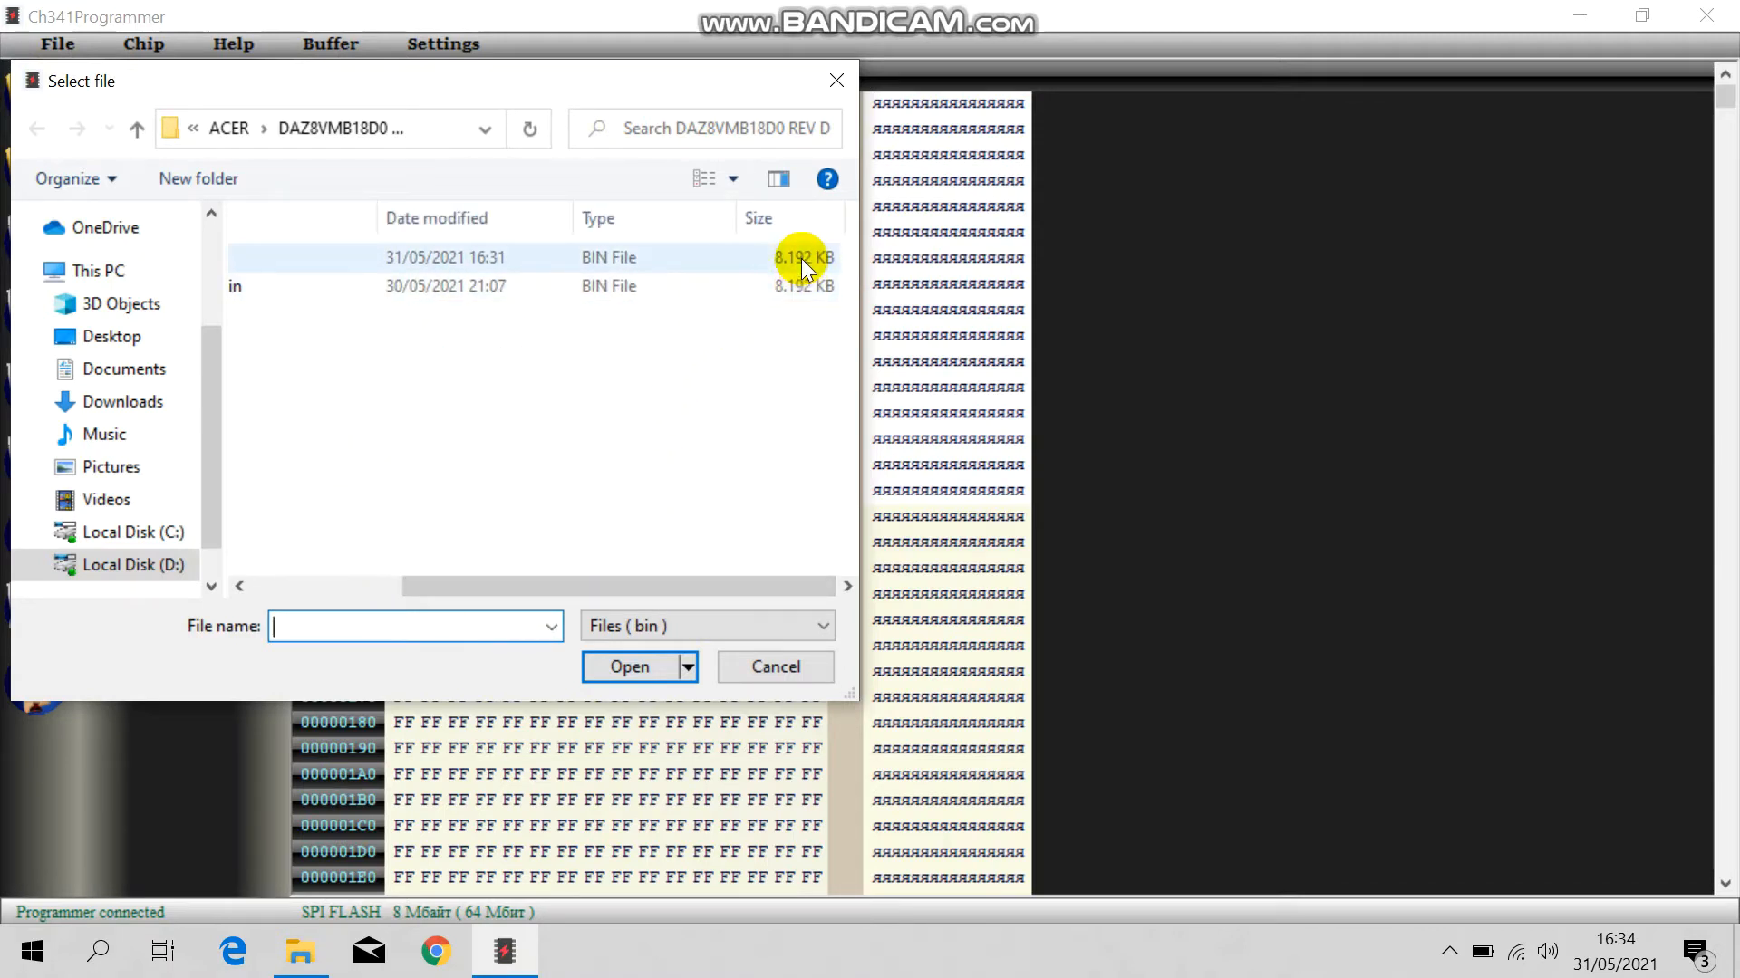
{"action": "left_click_drag", "start_coordinate": [699, 585], "coordinate": [487, 575]}
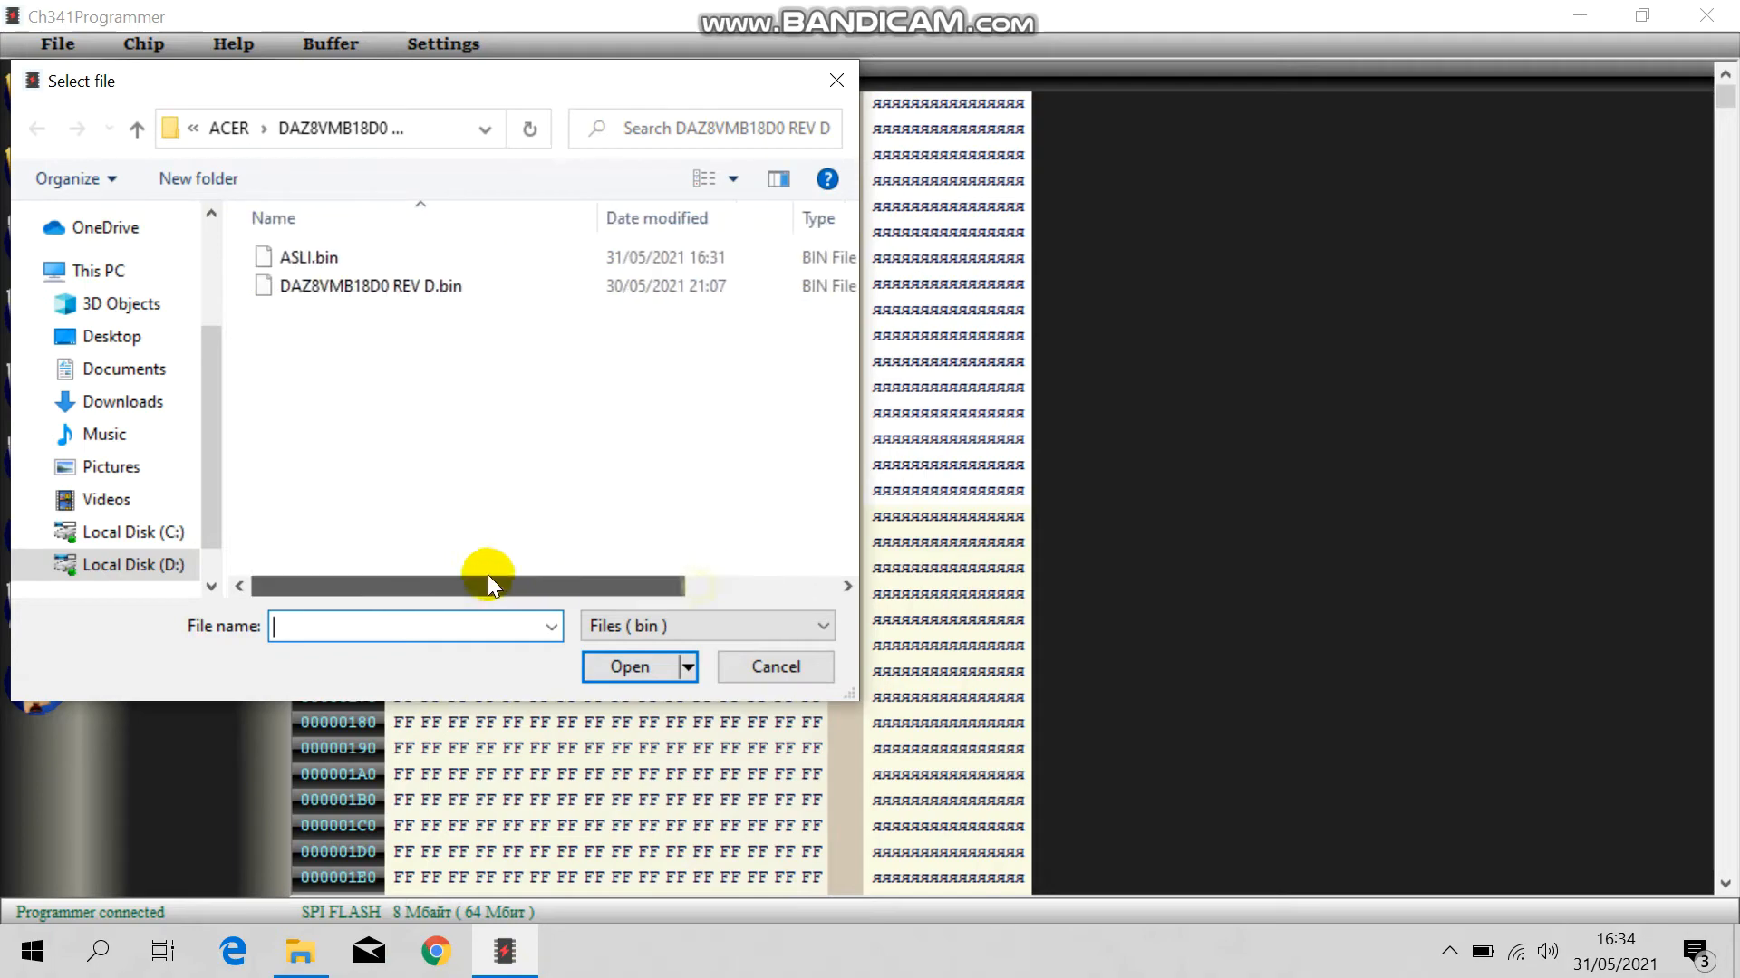
{"action": "left_click", "coordinate": [539, 292]}
{"action": "left_click", "coordinate": [606, 666]}
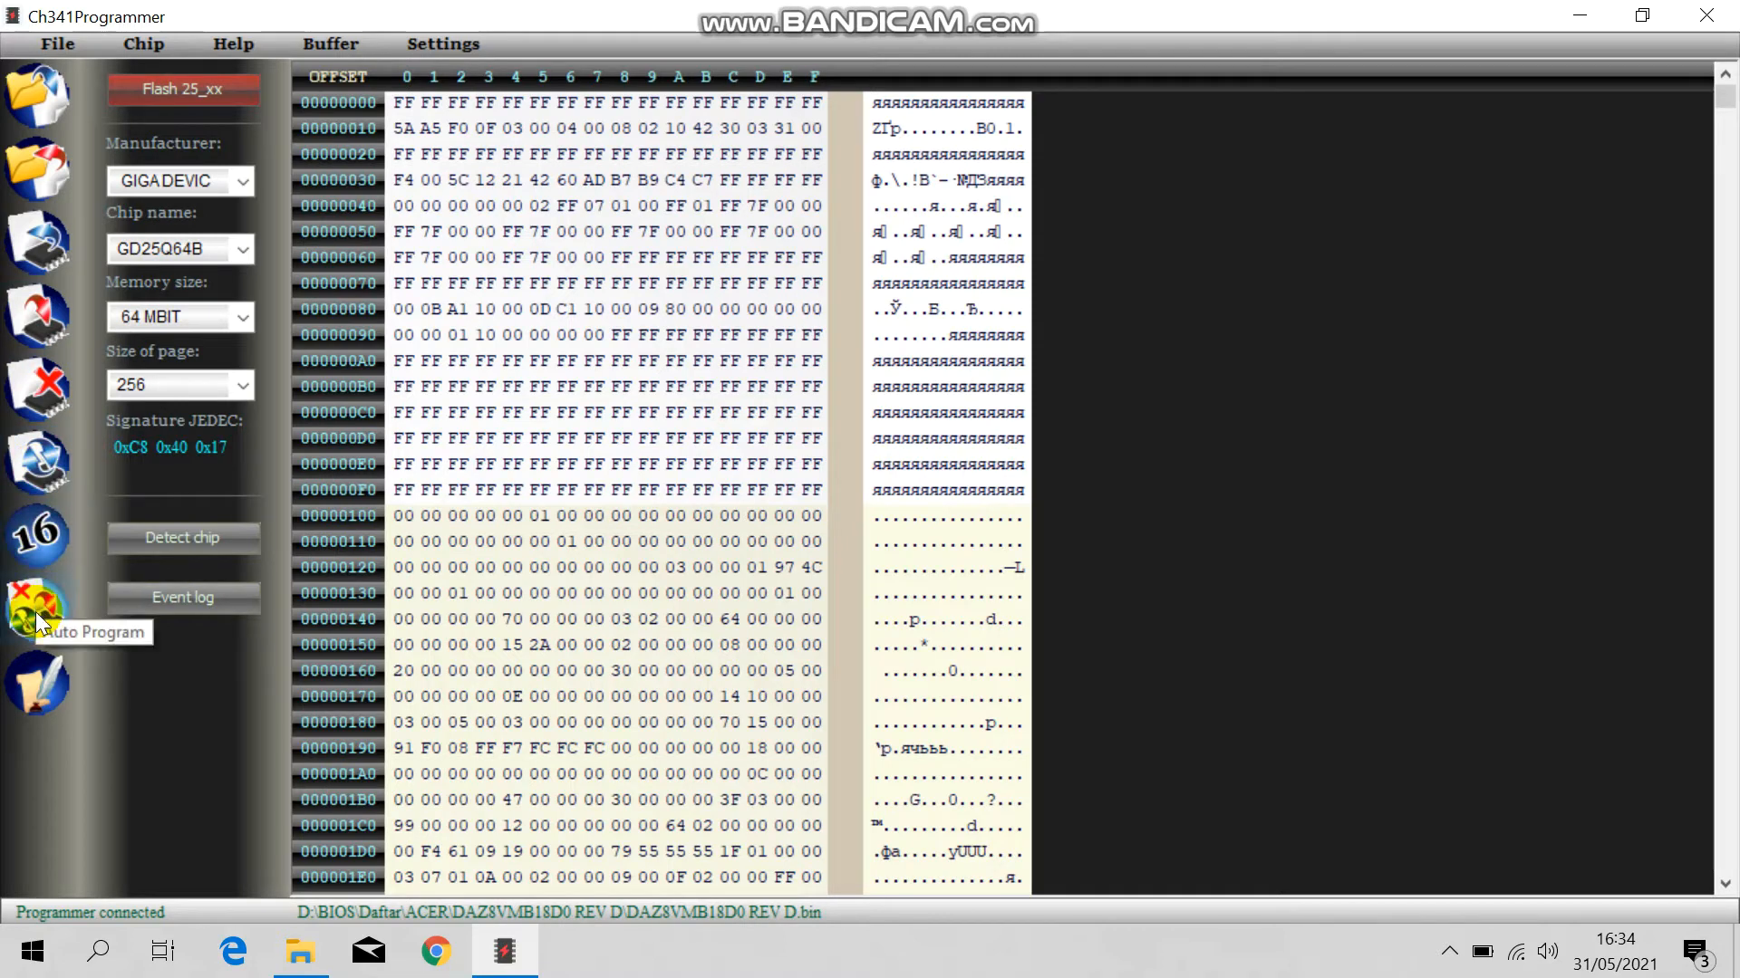
Write the loaded BIOS file to the flash chip and verify the chip against the buffer.
{"action": "left_click", "coordinate": [33, 317]}
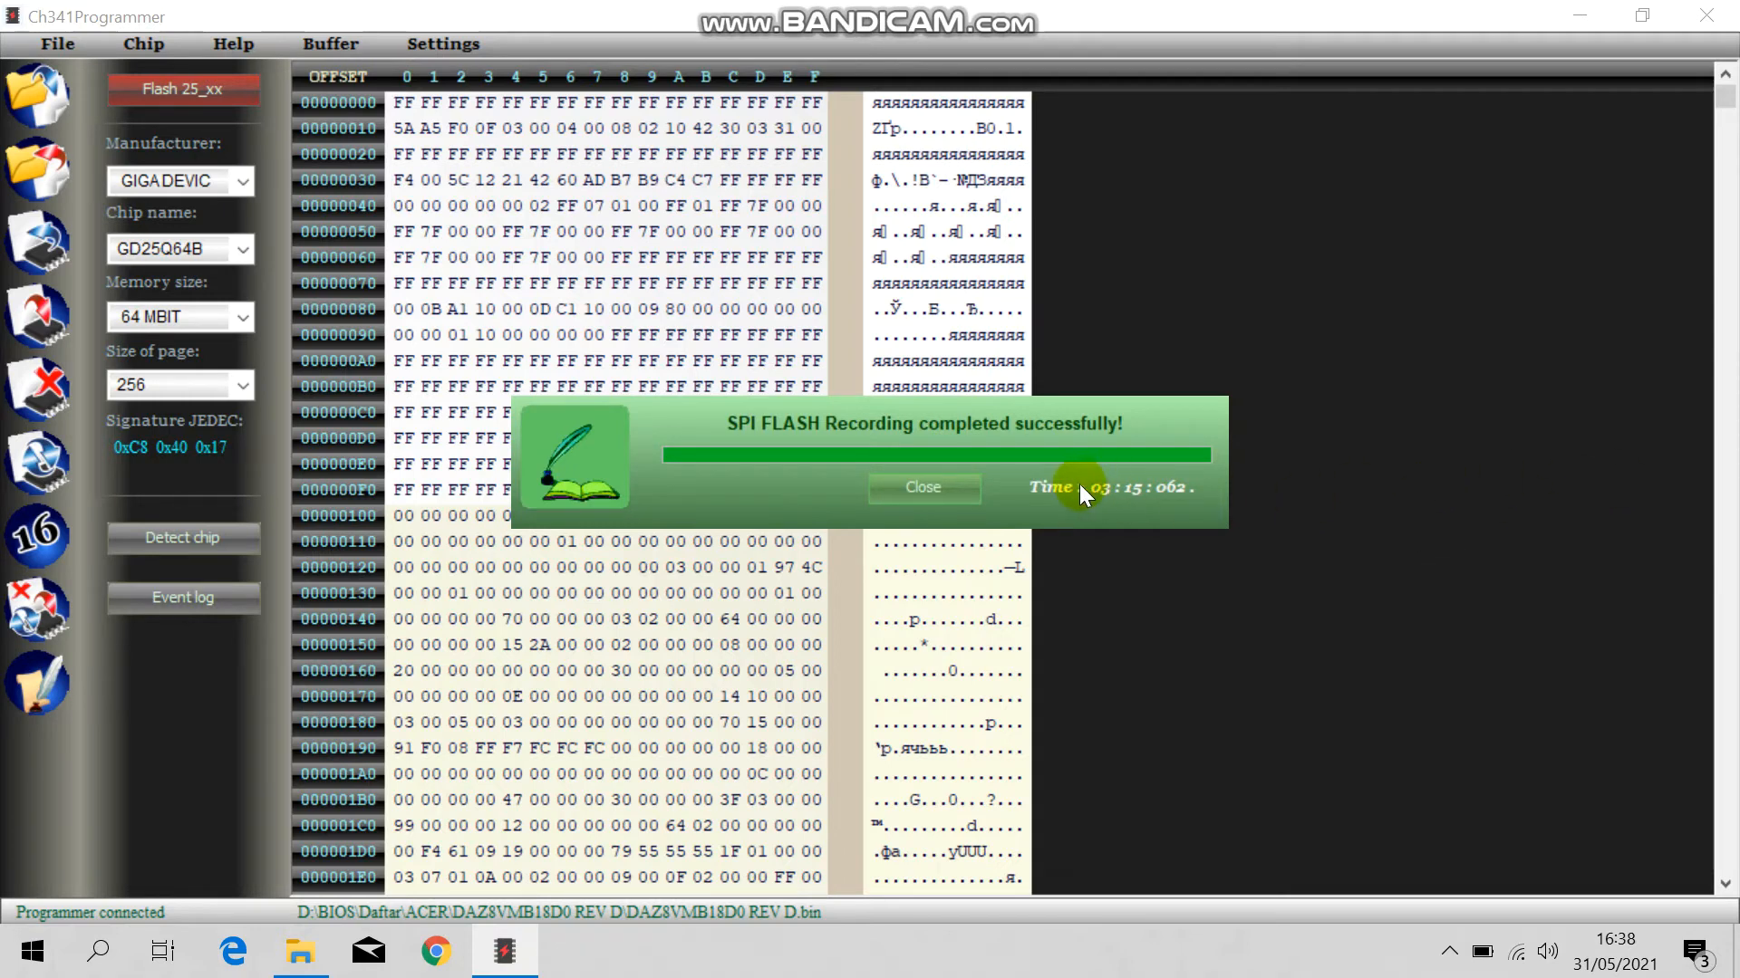
{"action": "left_click", "coordinate": [937, 486]}
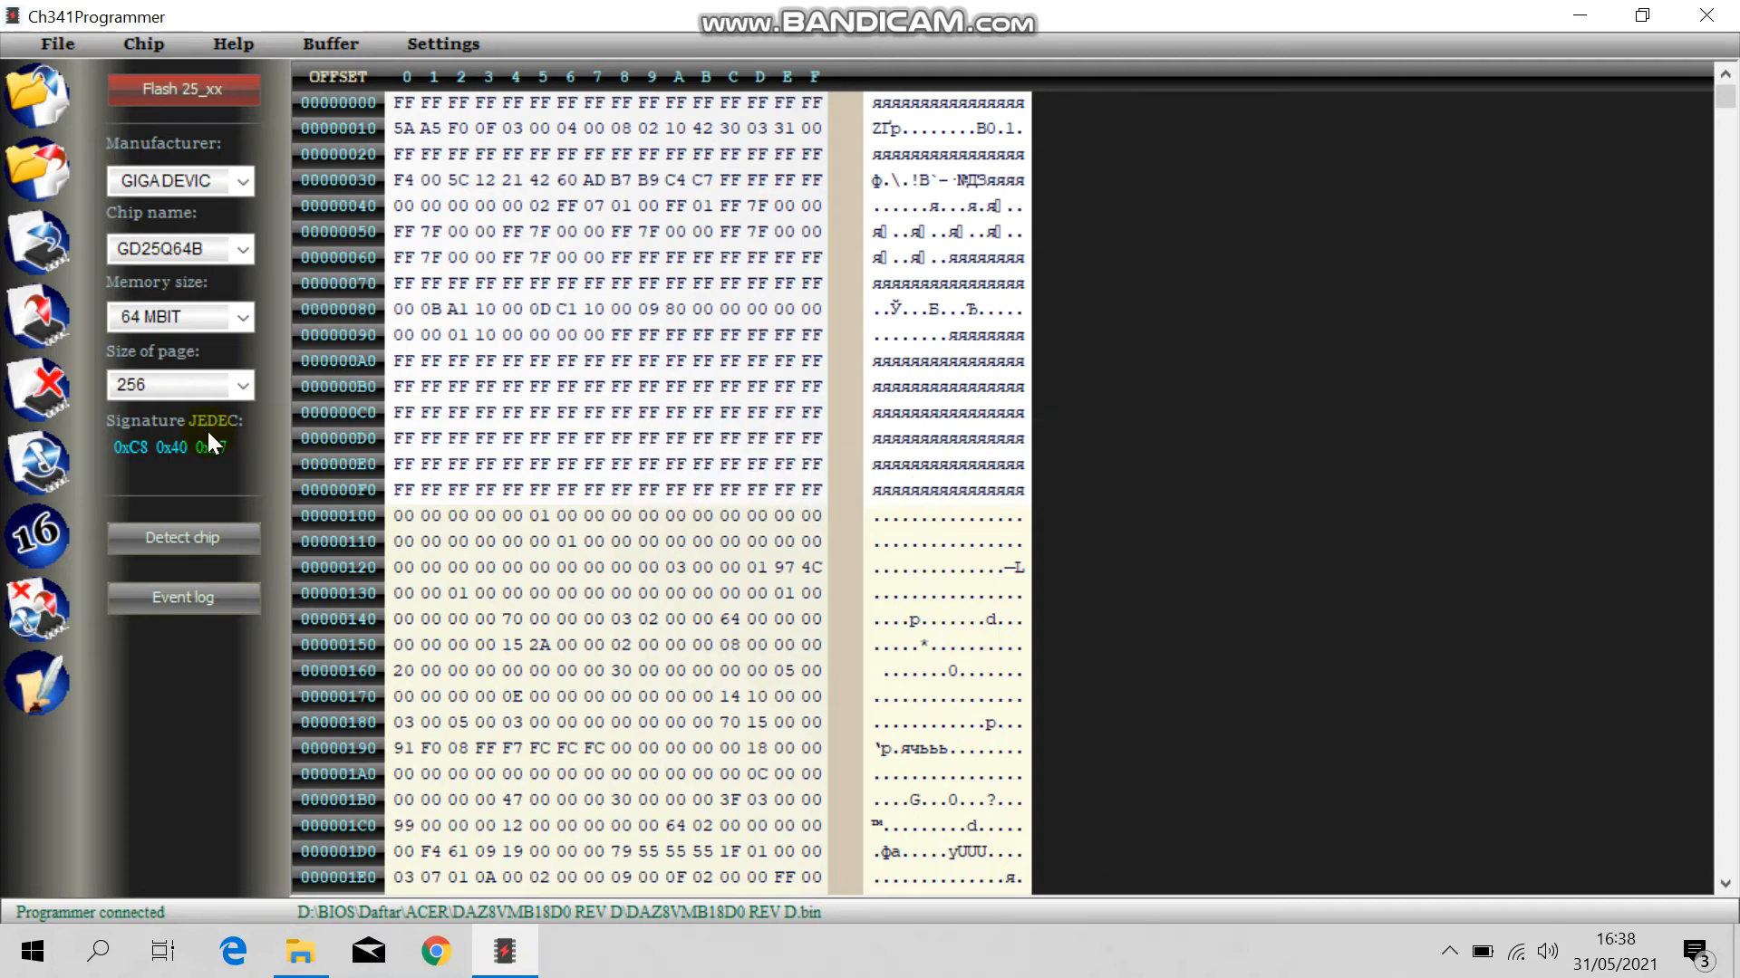
{"action": "left_click", "coordinate": [18, 471]}
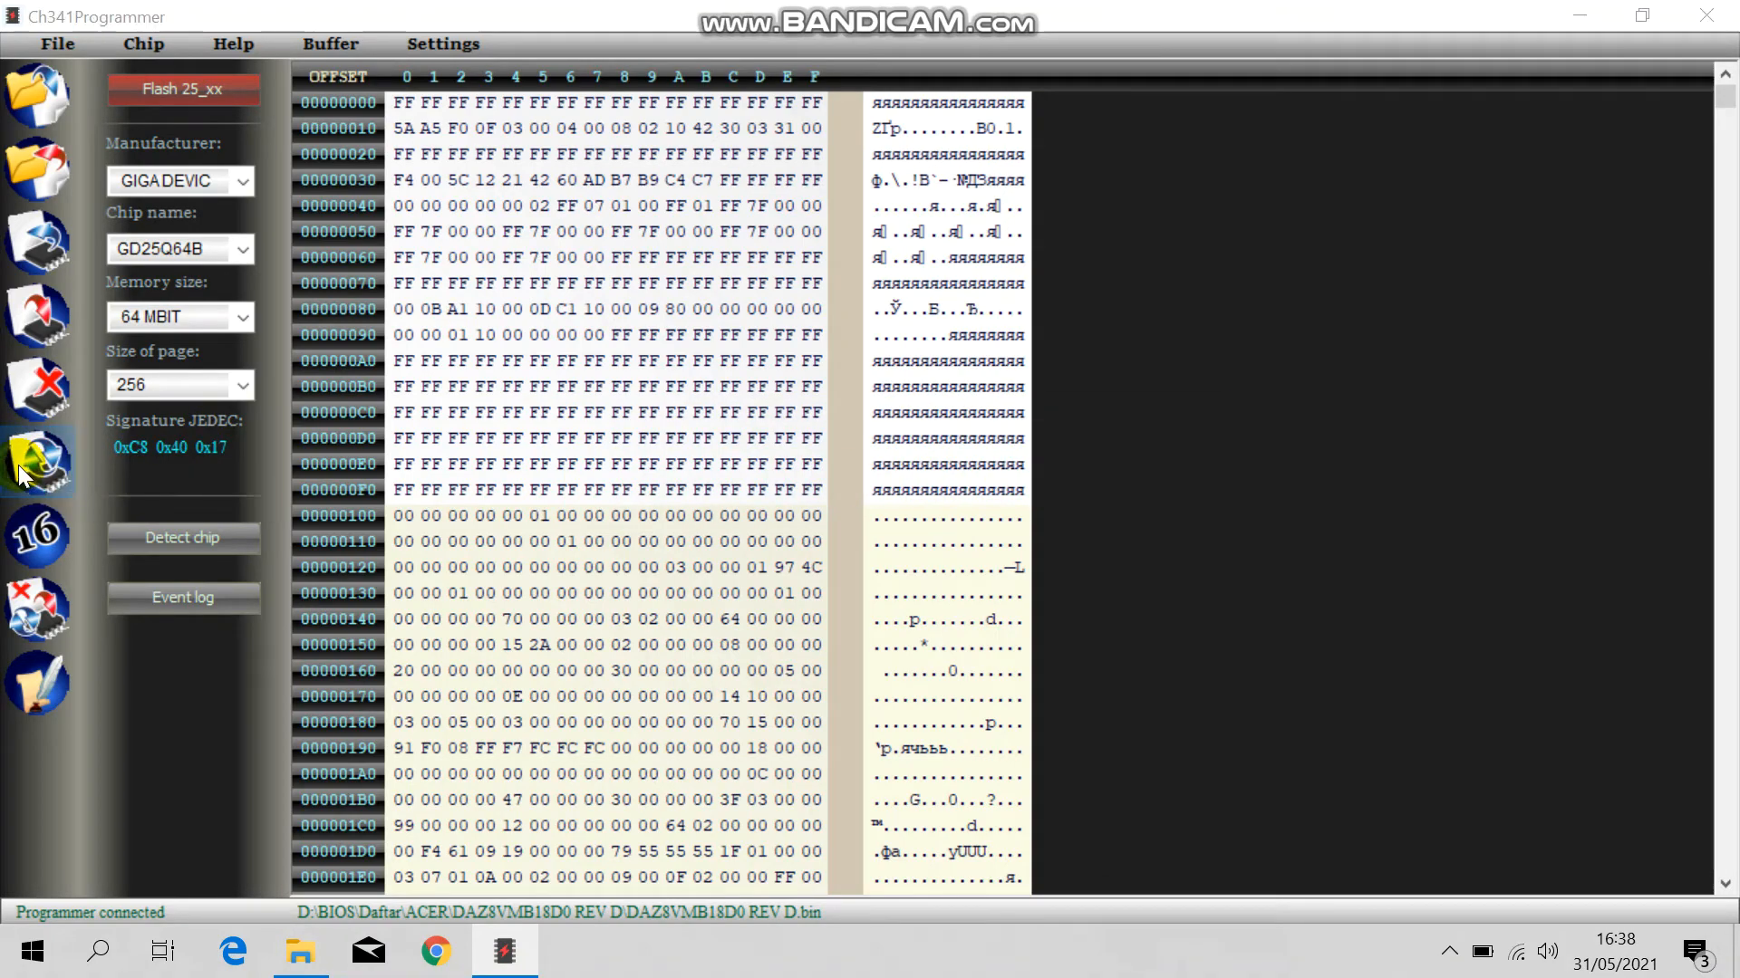
{"action": "left_click_drag", "start_coordinate": [1020, 426], "coordinate": [1004, 310]}
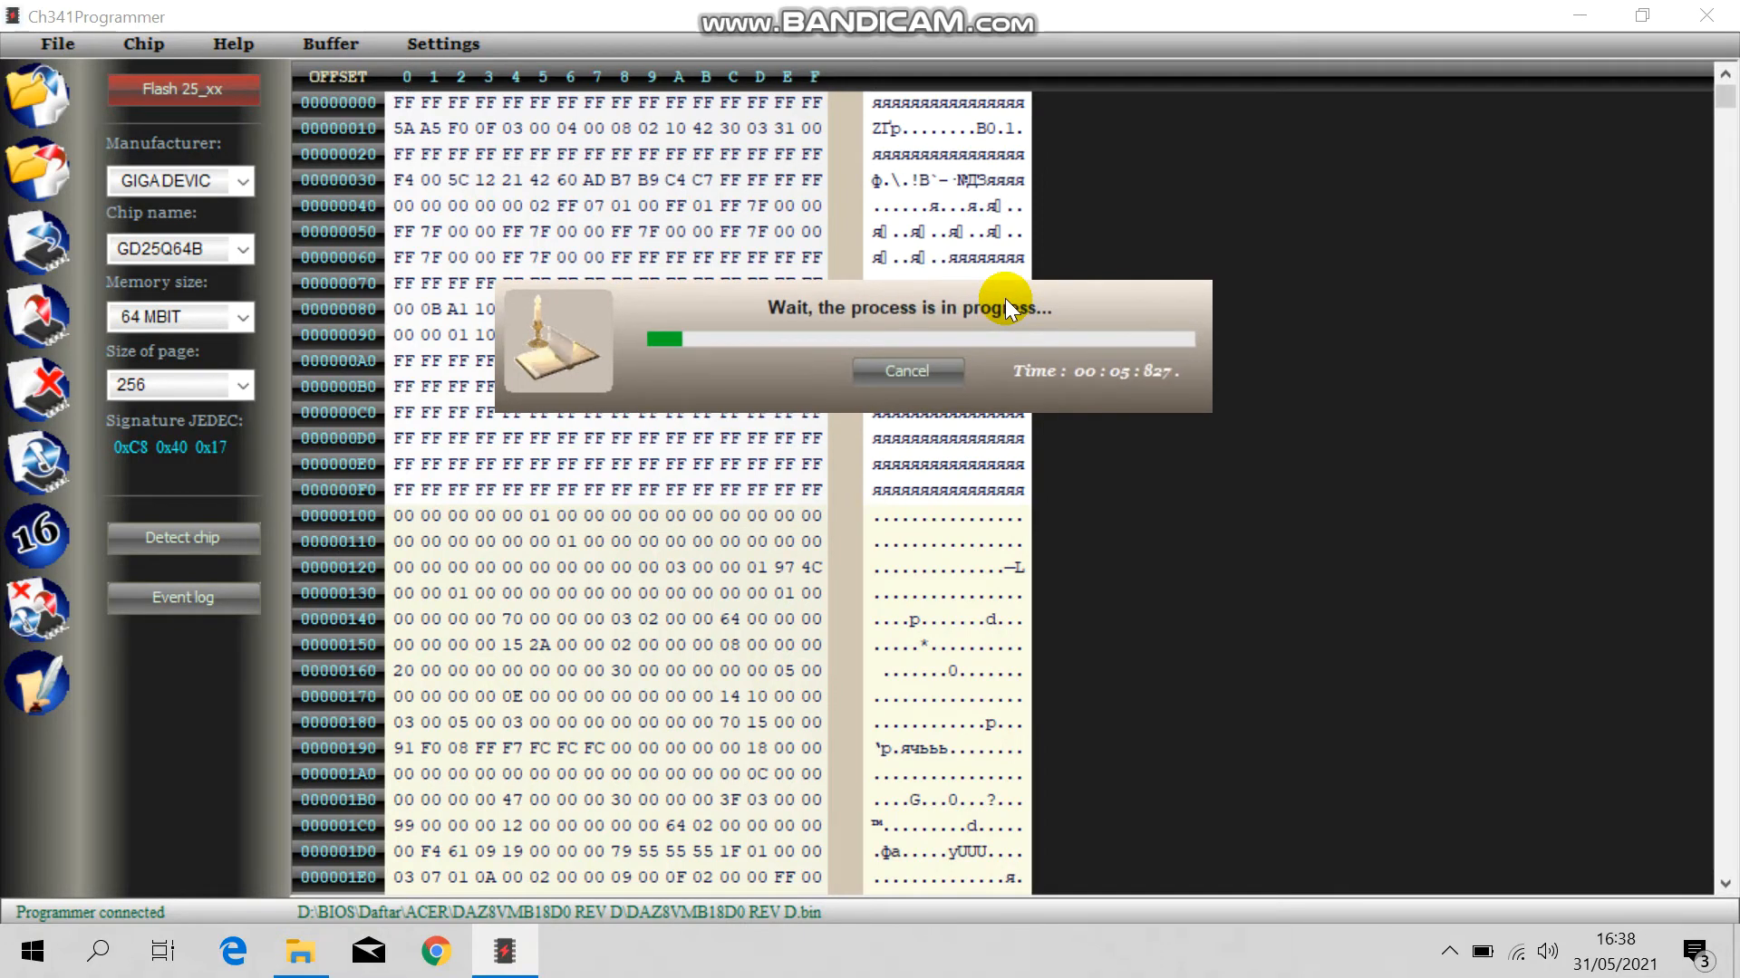
{"action": "left_click_drag", "start_coordinate": [1004, 297], "coordinate": [821, 290]}
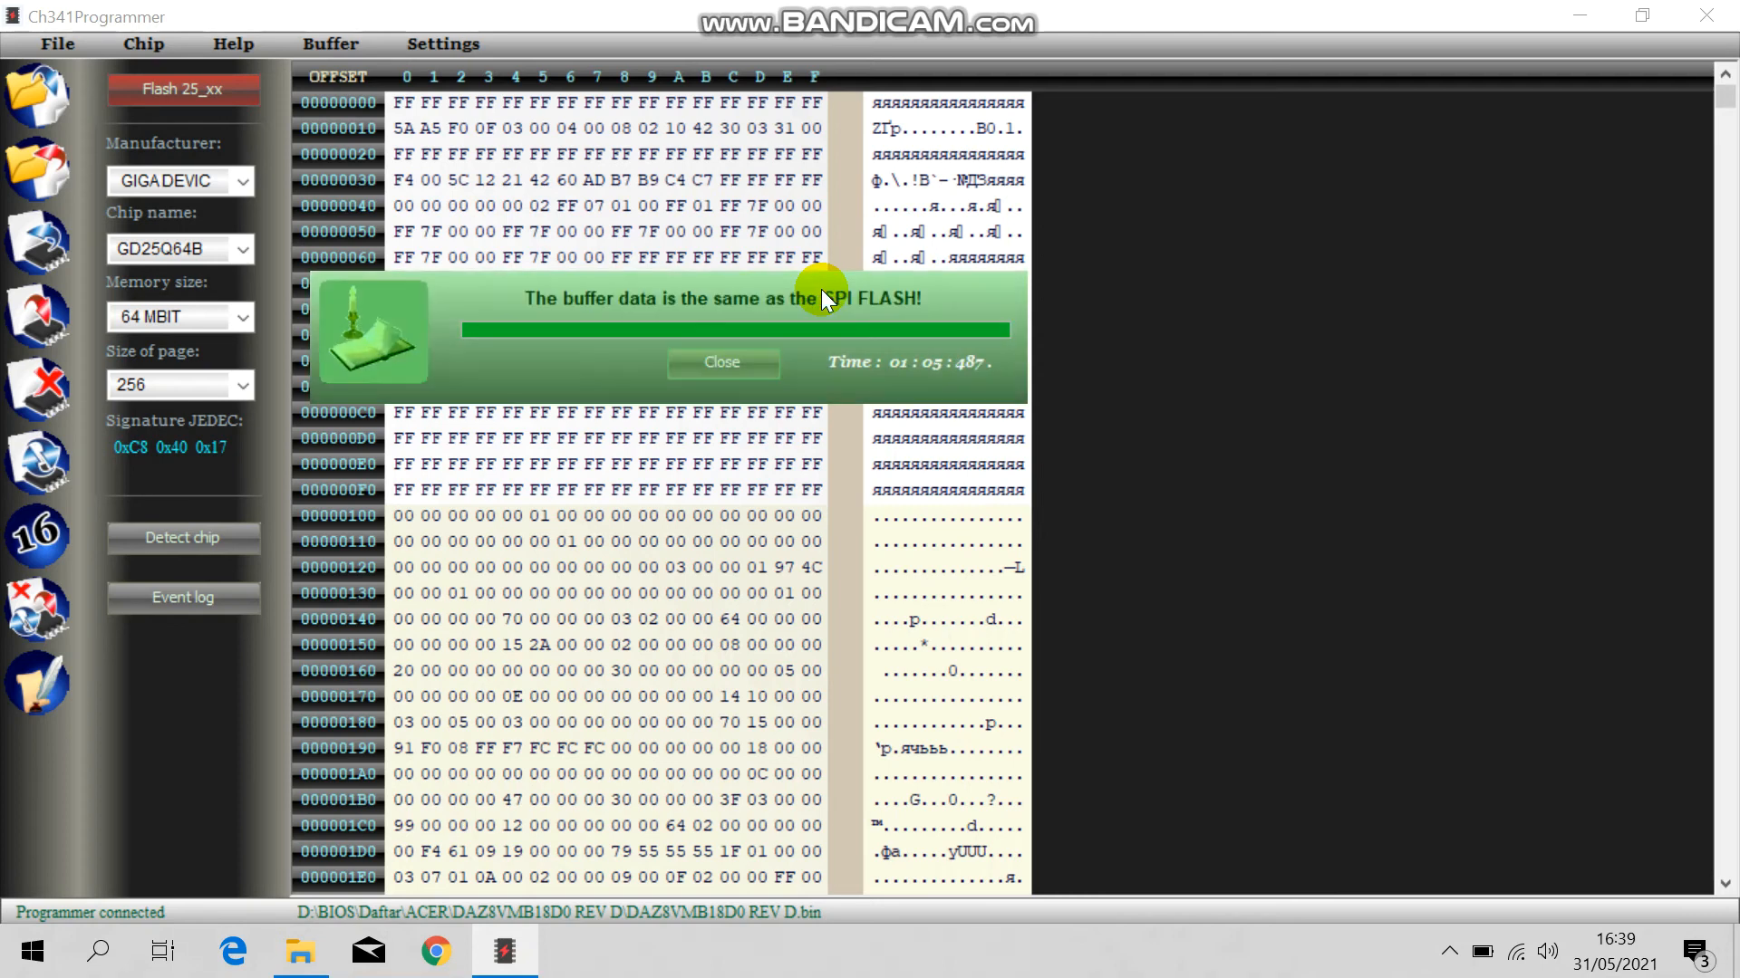
{"action": "left_click_drag", "start_coordinate": [779, 279], "coordinate": [909, 282]}
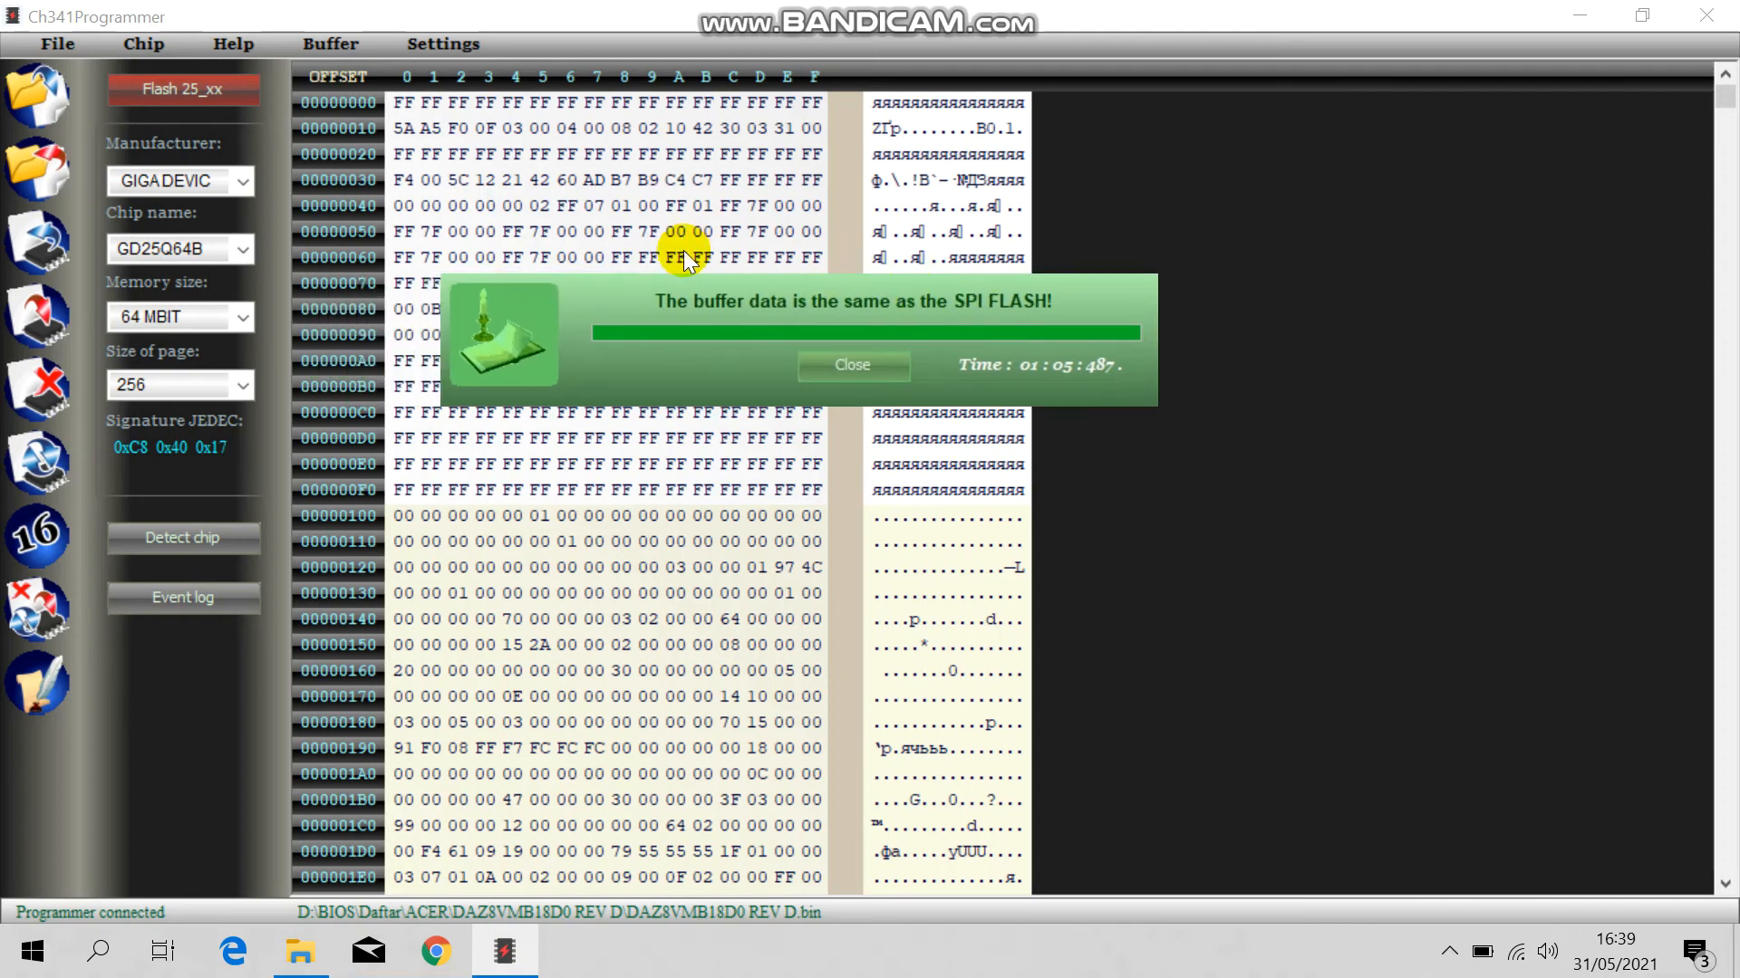